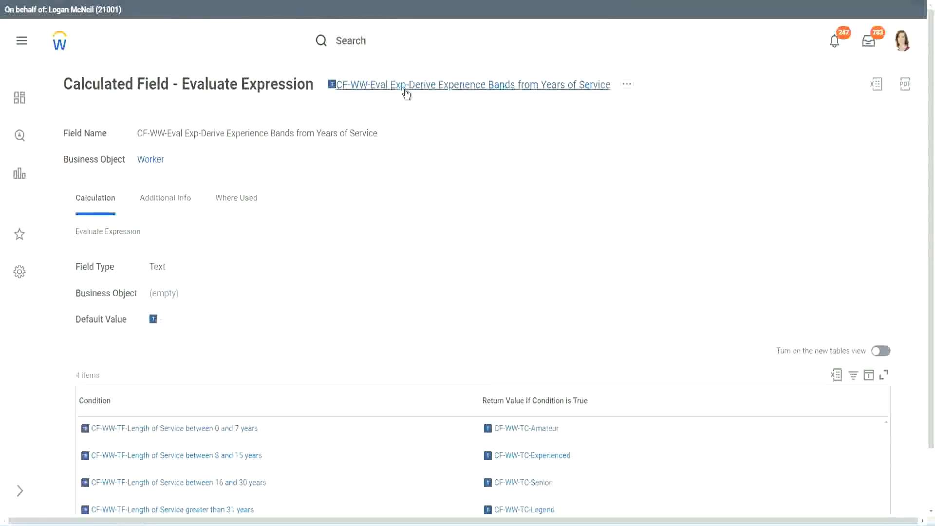
right_click(406, 91)
click(441, 148)
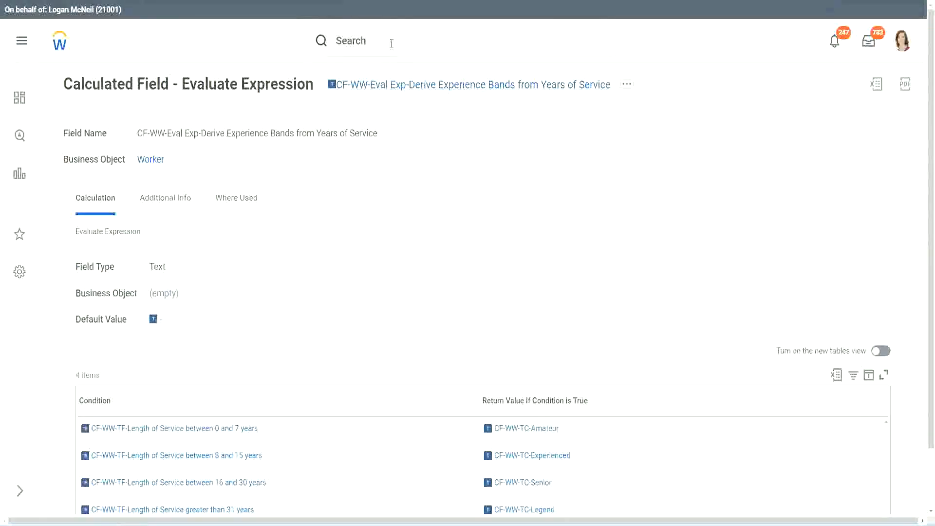
click(392, 44)
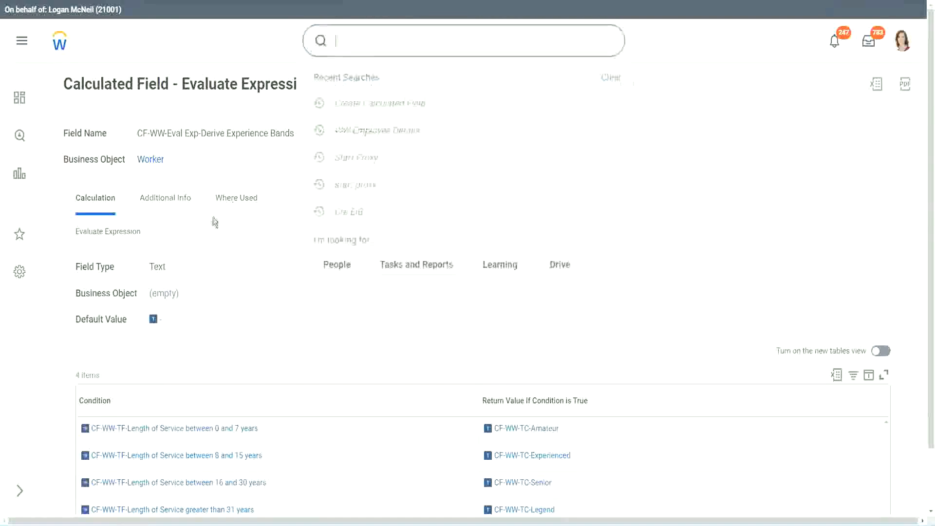
click(662, 109)
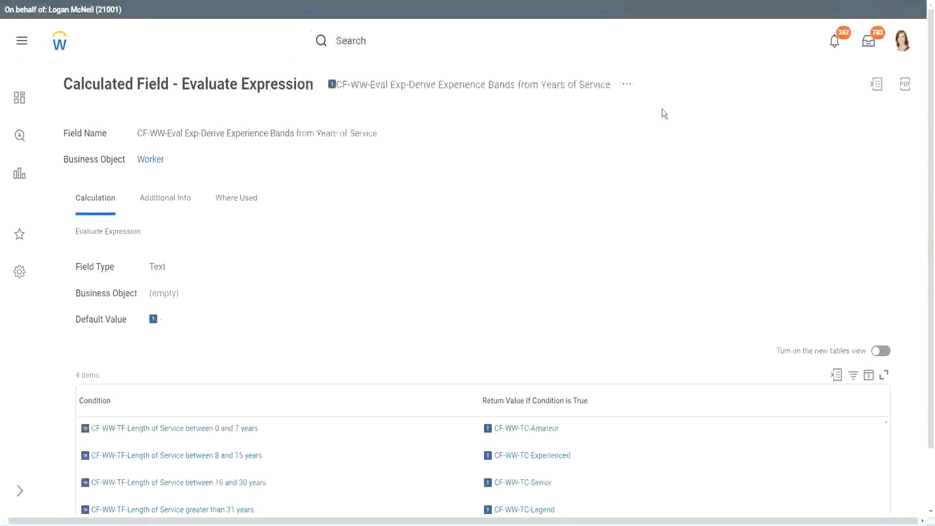
- Search for "create calc field" and open the Create Calculated Field task
click(370, 37)
text(create calc)
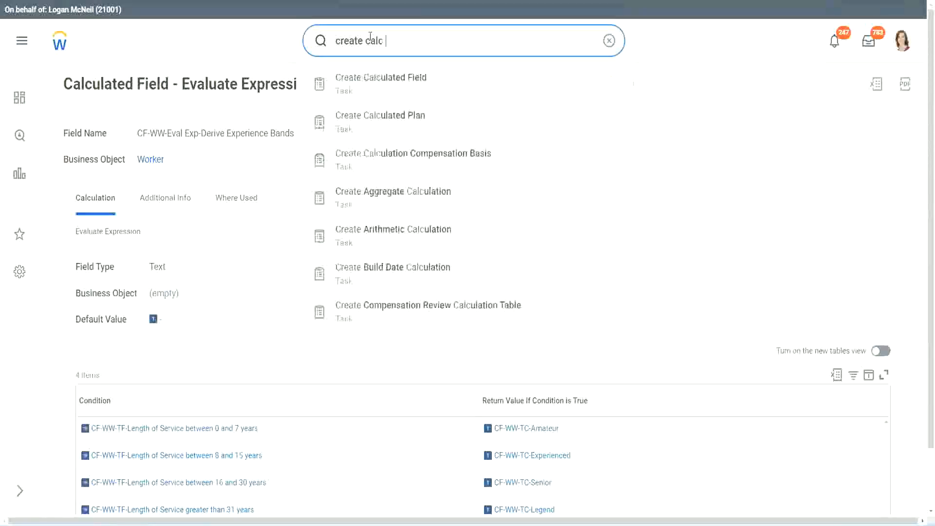
text( field)
click(390, 91)
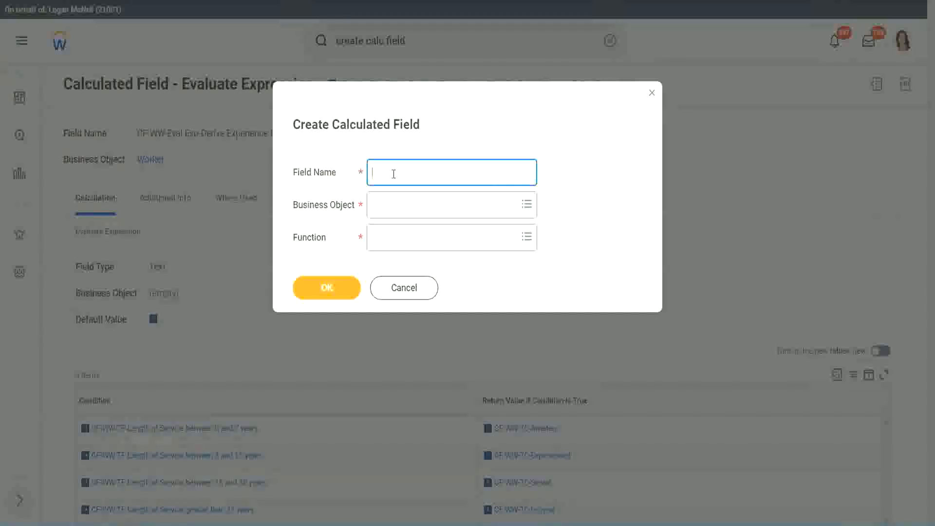
- Name the new calculated field "CF-WW-LRB-Identify Experience Bands from years of Service"
text(CF-WW-LRB-Identify Exe)
key(BackSpace)
text(periende)
key(BackSpace)
key(BackSpace)
text(ce )
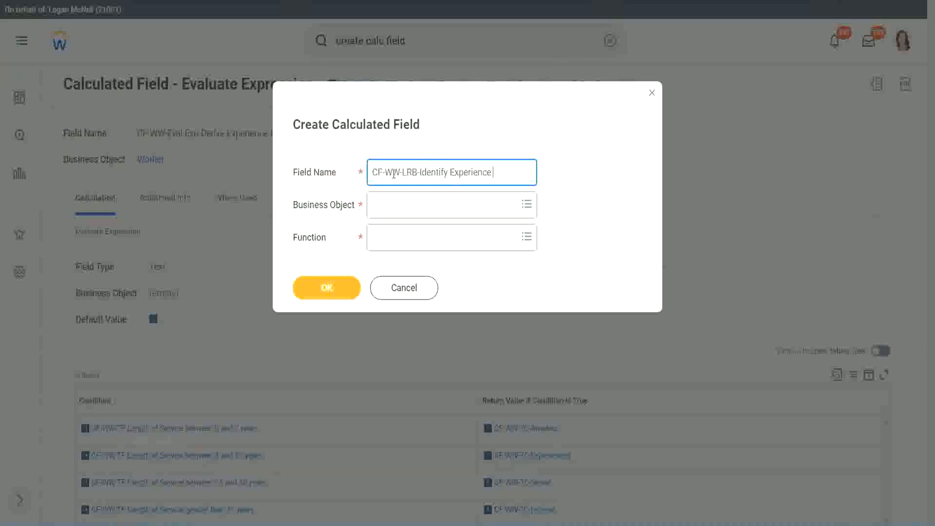
text(Bands from)
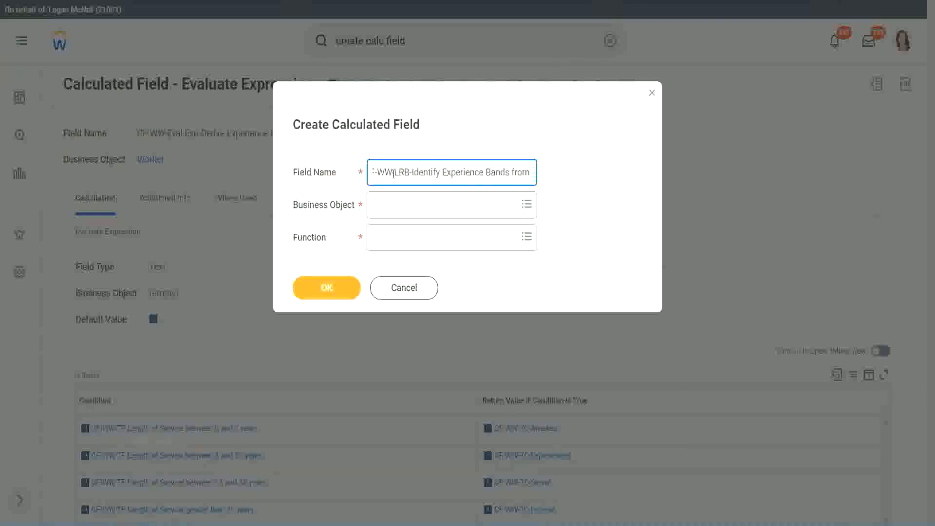
text( years of Service)
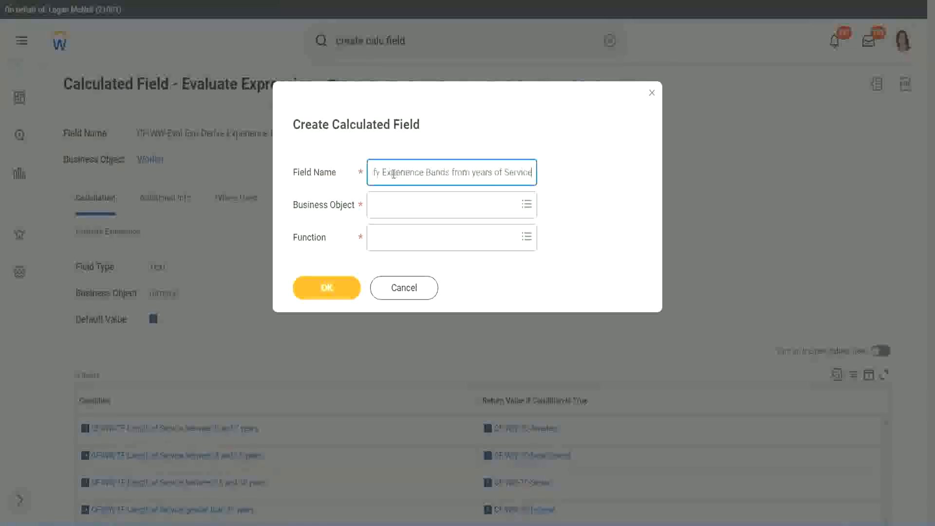
- Set the business object to Worker and the function to Lookup Range Band, and confirm the dialog
key(Tab)
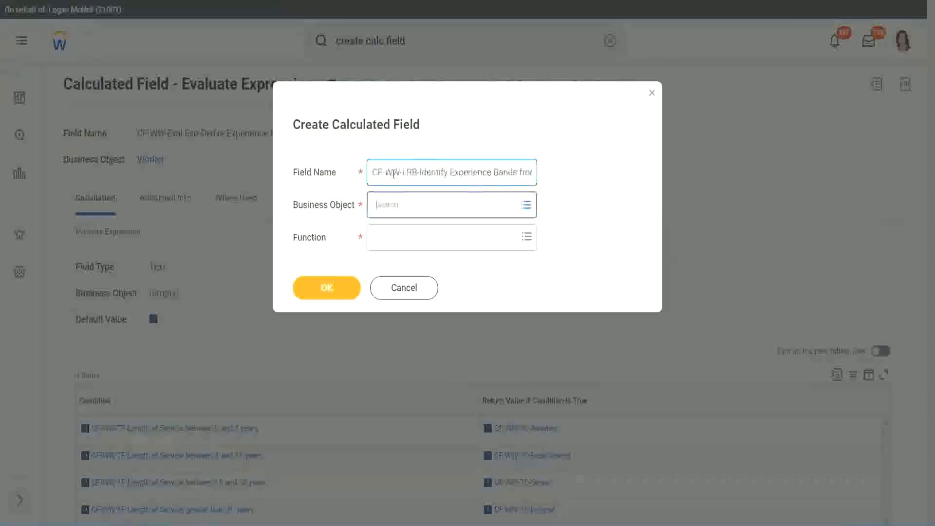
text(wor)
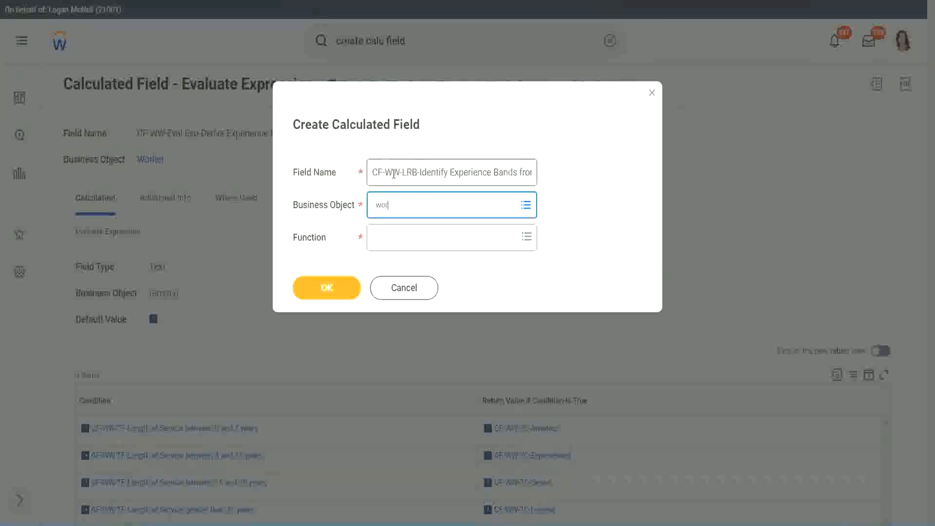
text(ker)
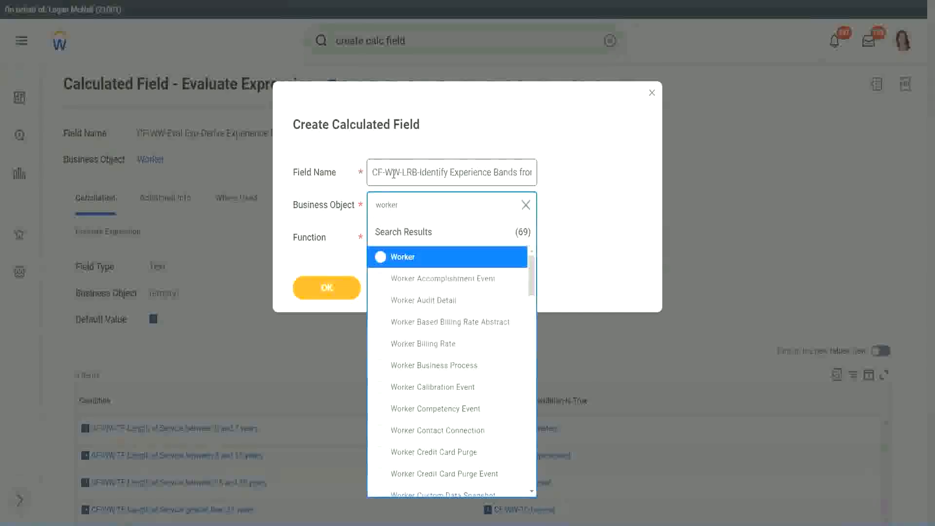
key(Return)
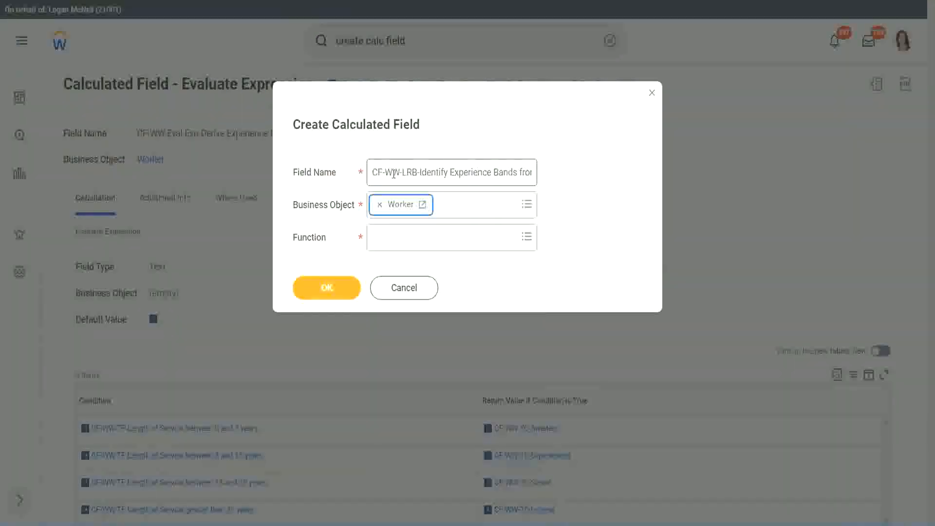
key(Tab)
text(lrb)
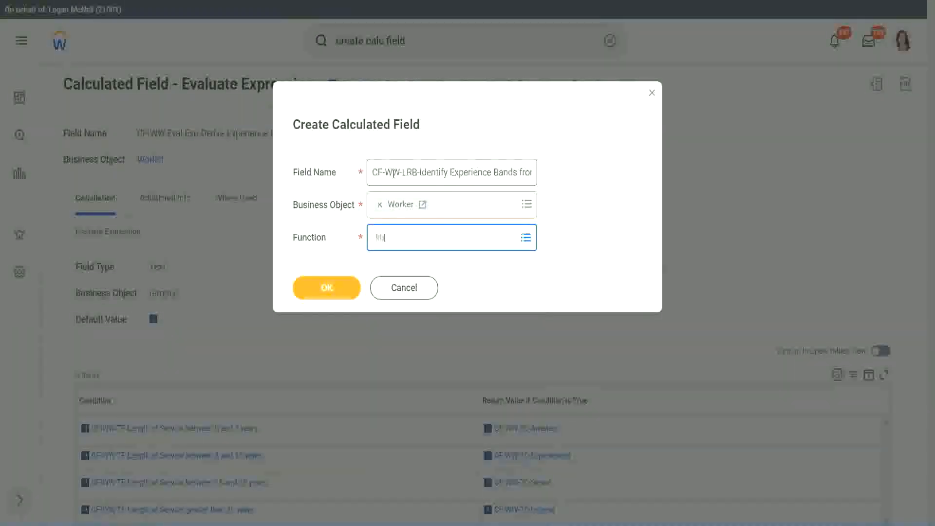
key(Return)
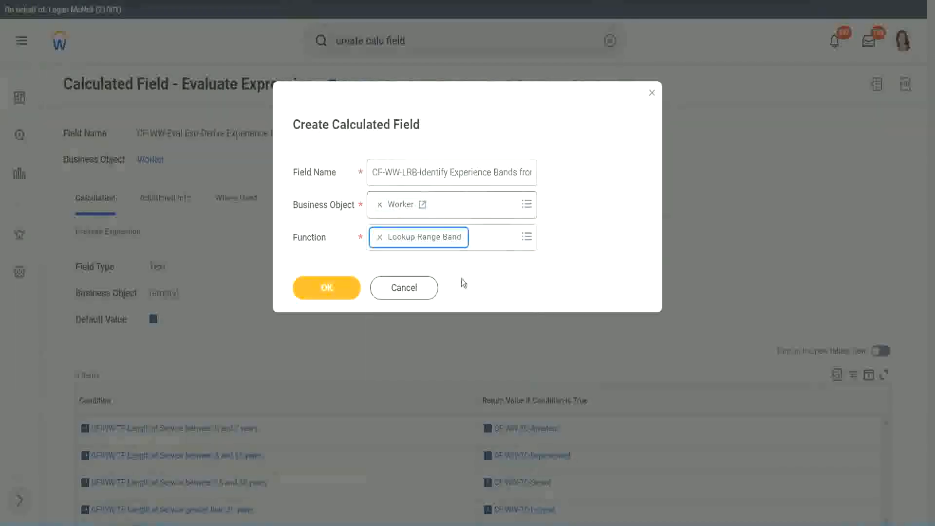
click(334, 293)
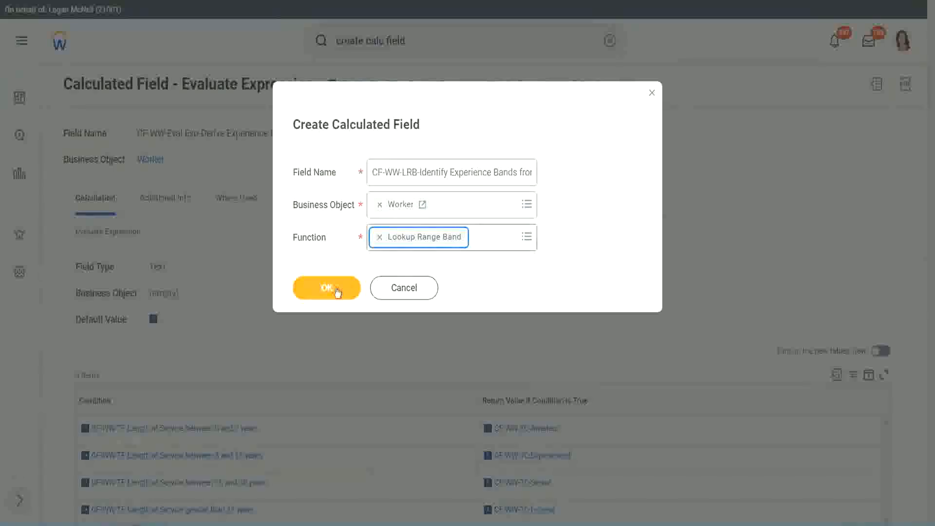
click(334, 290)
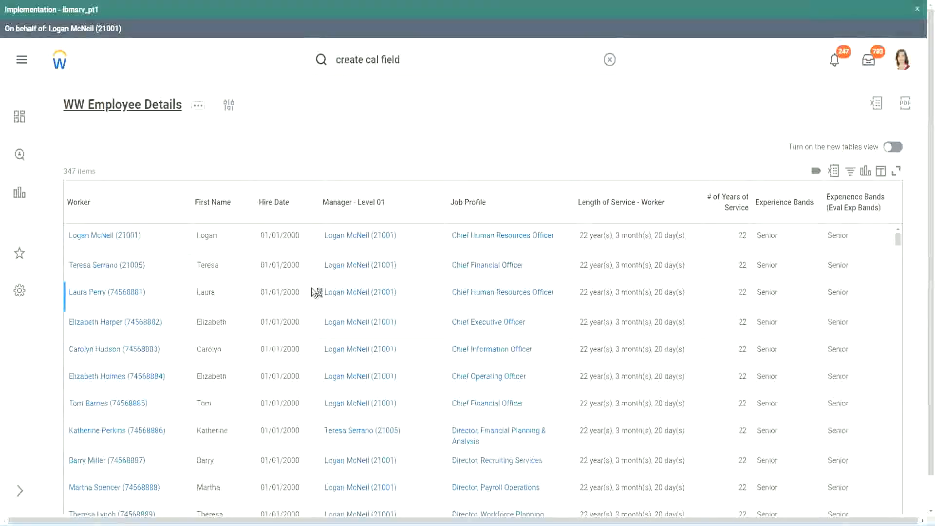
- Set the Source Field to CF-WW-Convert Text To Number-Number of Years from Length of Service, copying its name from the report definition's columns
scroll(312, 317, down, 6)
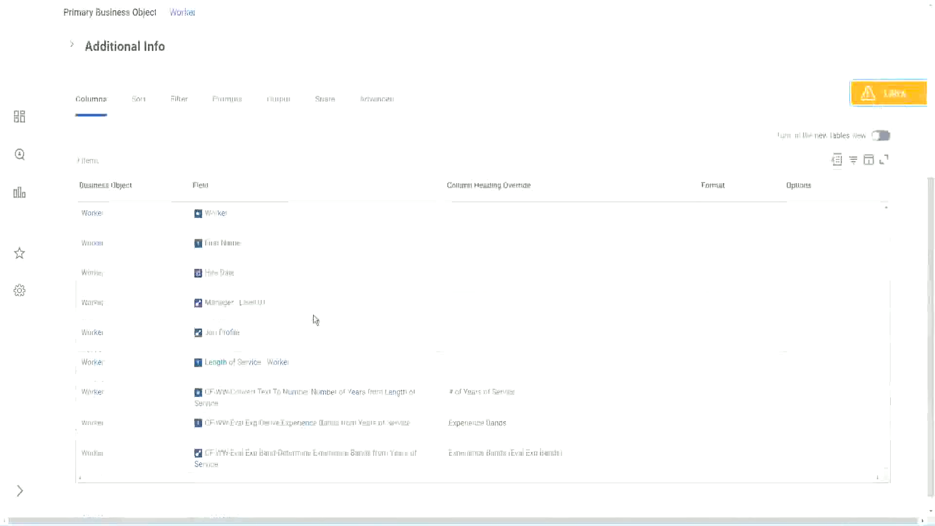
right_click(294, 379)
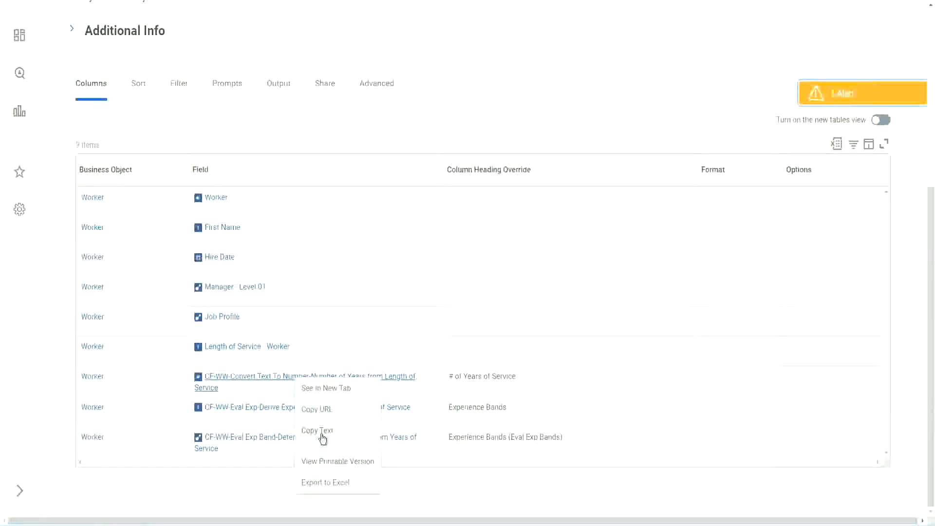
click(322, 431)
key(ctrl+Tab)
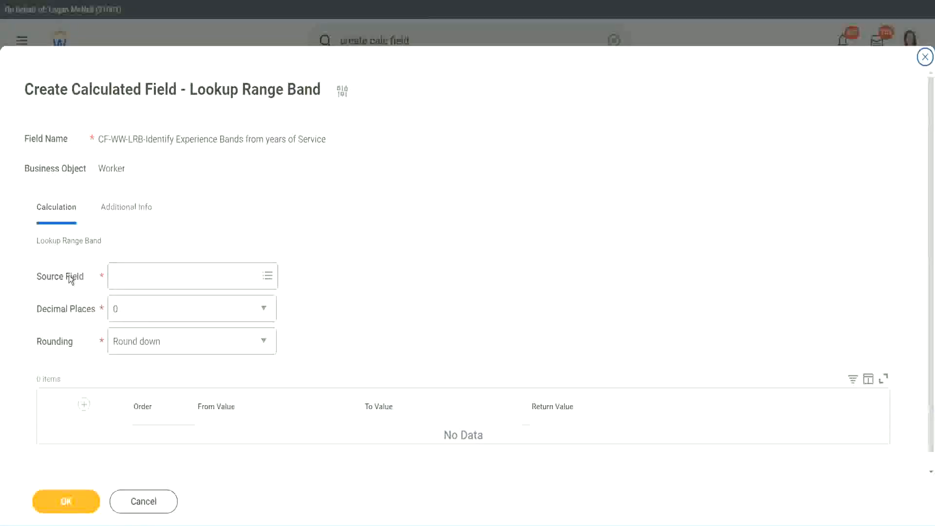
click(146, 277)
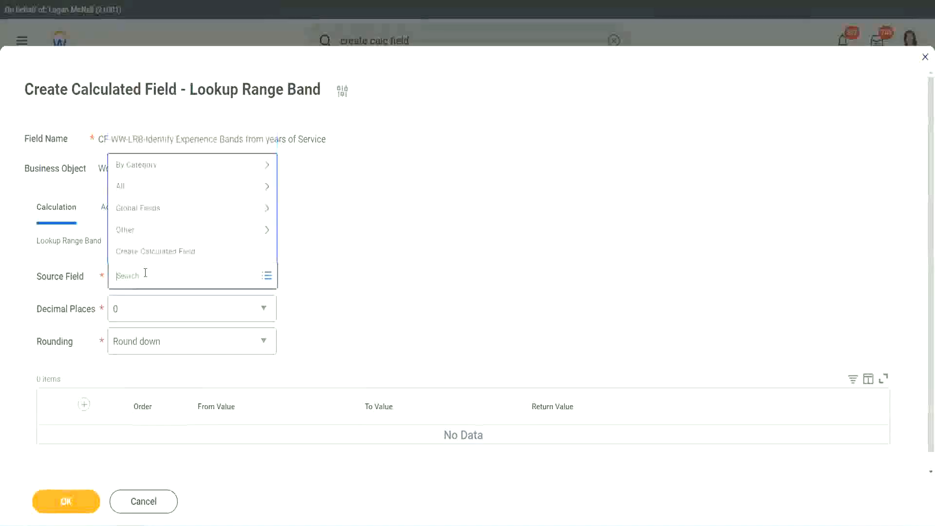
key(ctrl+v)
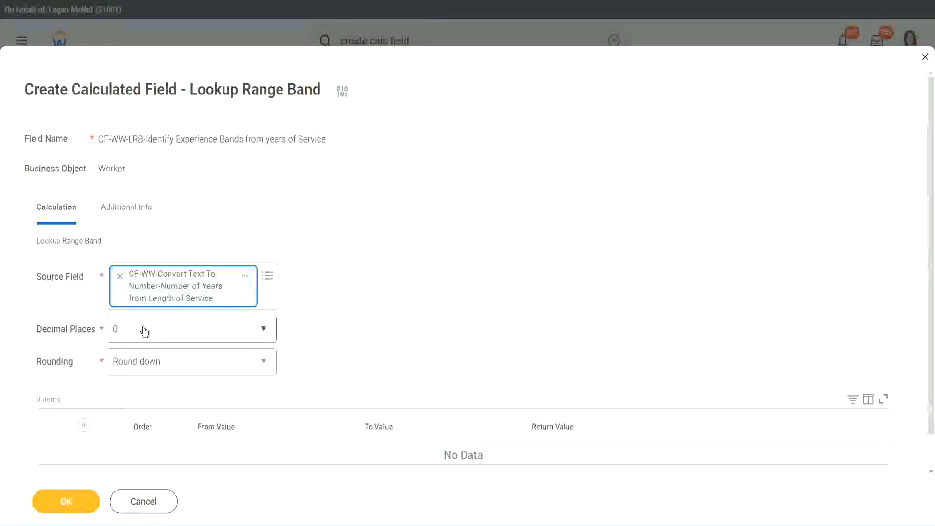
- Review the Decimal Places options, keeping 0, and set Rounding to Round
click(183, 335)
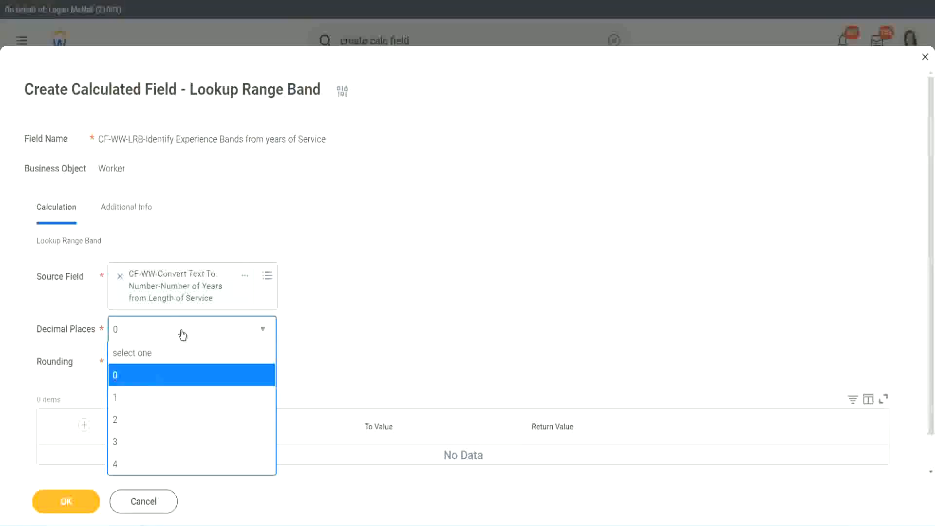
click(364, 320)
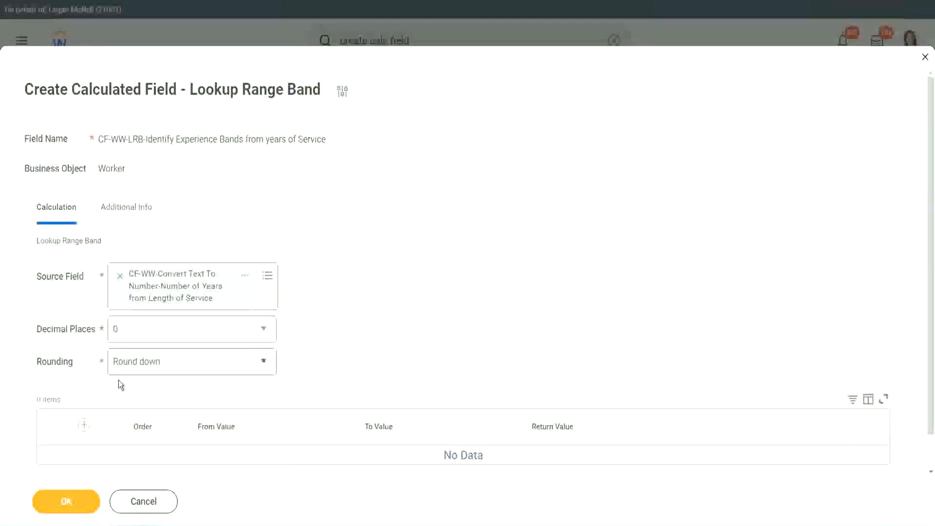
click(150, 366)
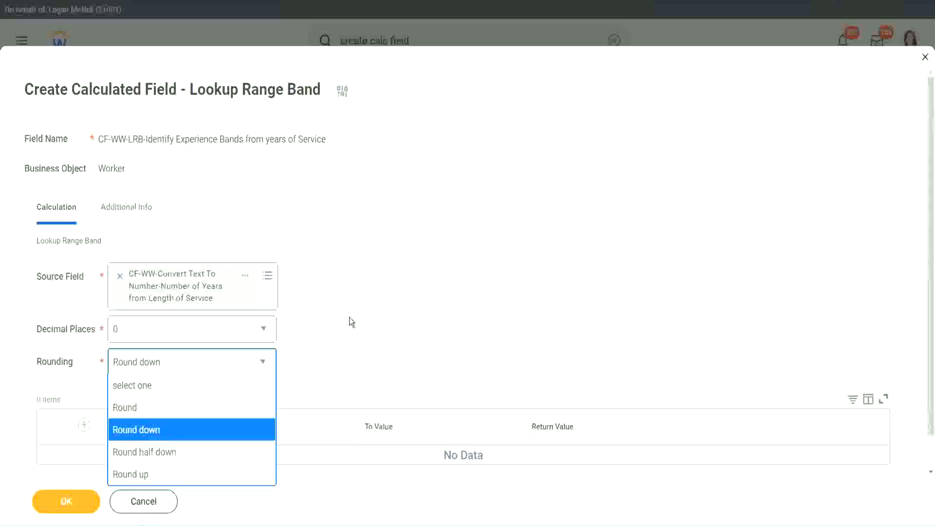
click(328, 359)
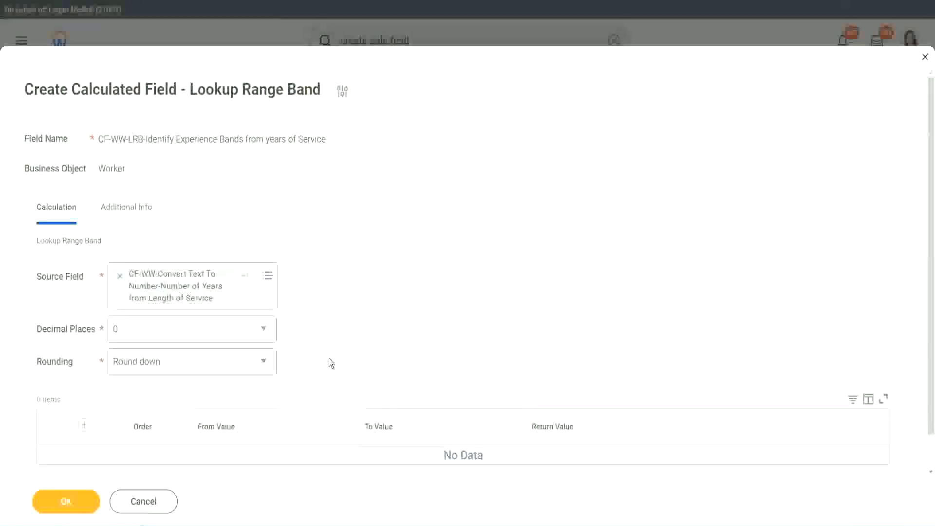
click(160, 363)
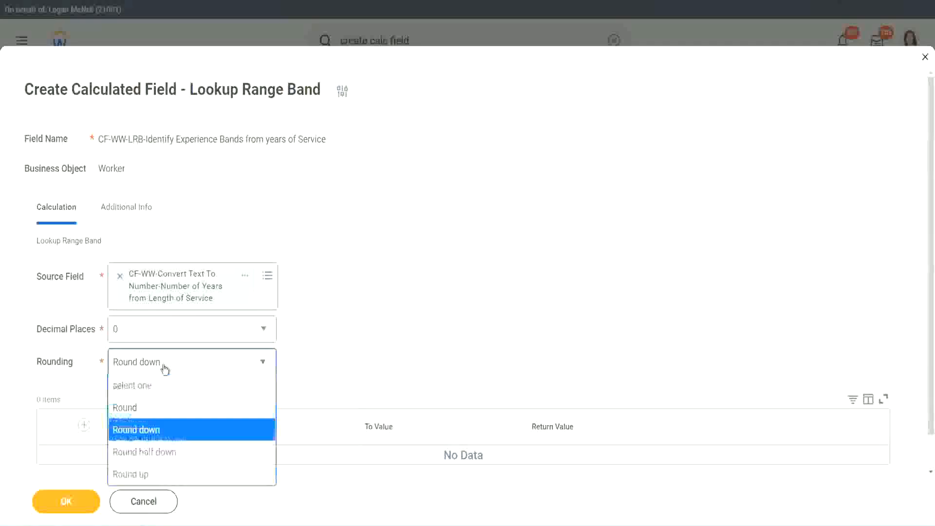
click(155, 409)
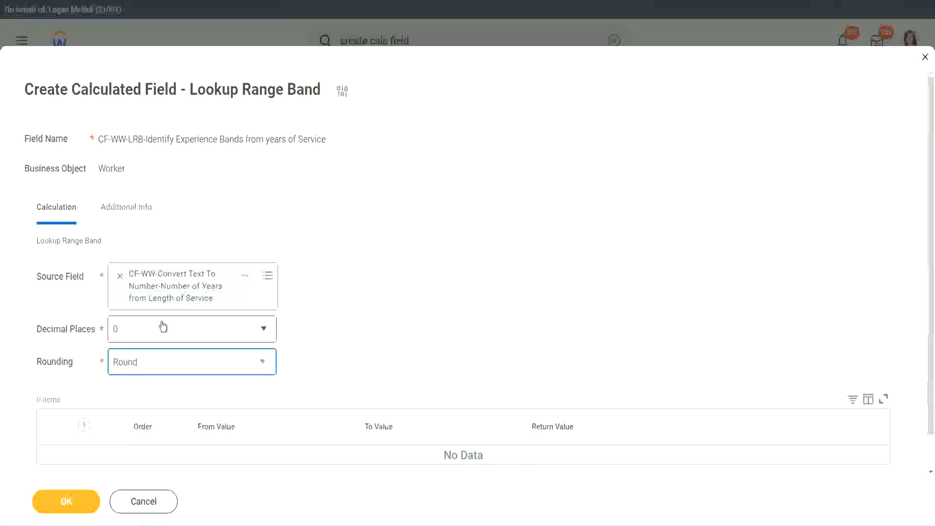
- Add a range row with From Value 0, To Value 7 and Return Value "Amateur"
click(86, 425)
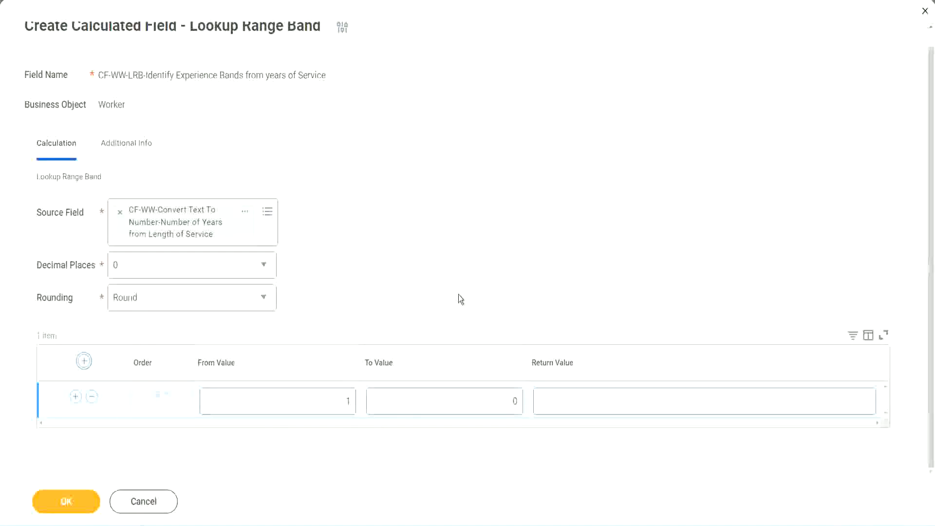
click(342, 405)
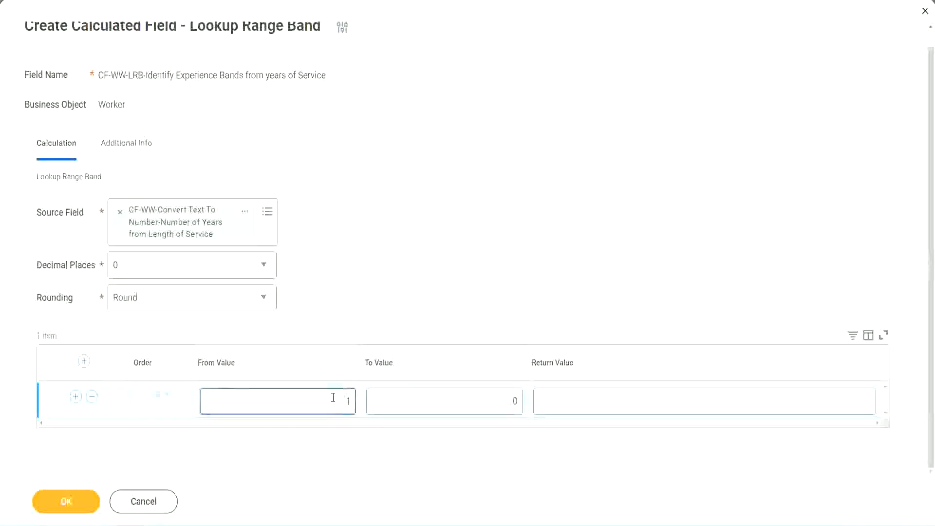
text(0)
key(Tab)
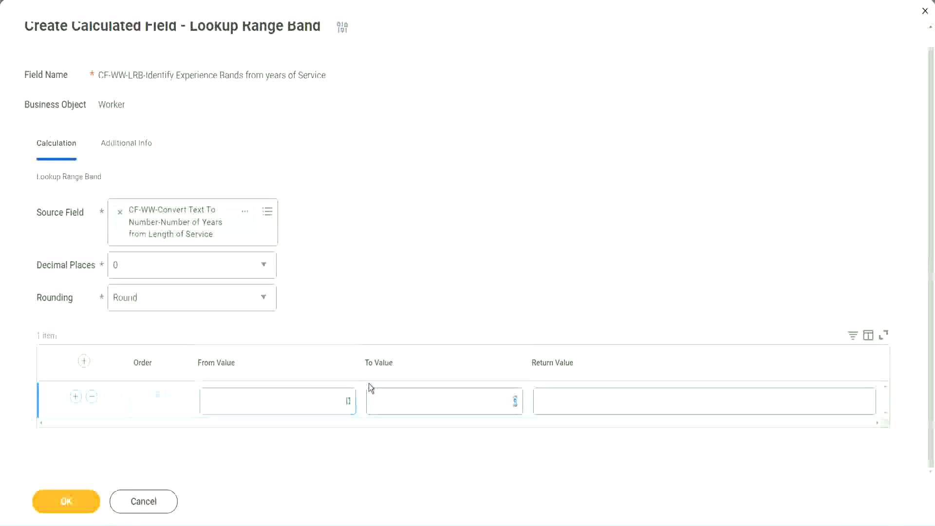
text(7)
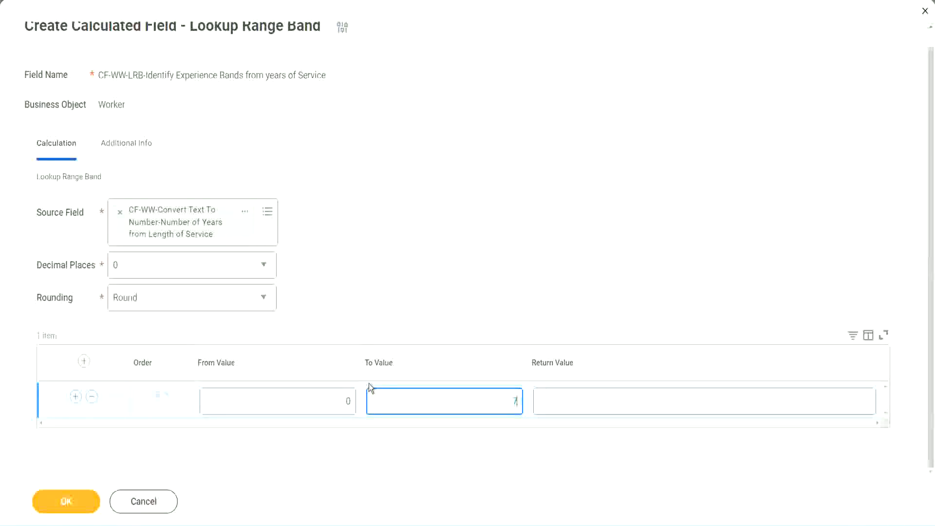
key(Tab)
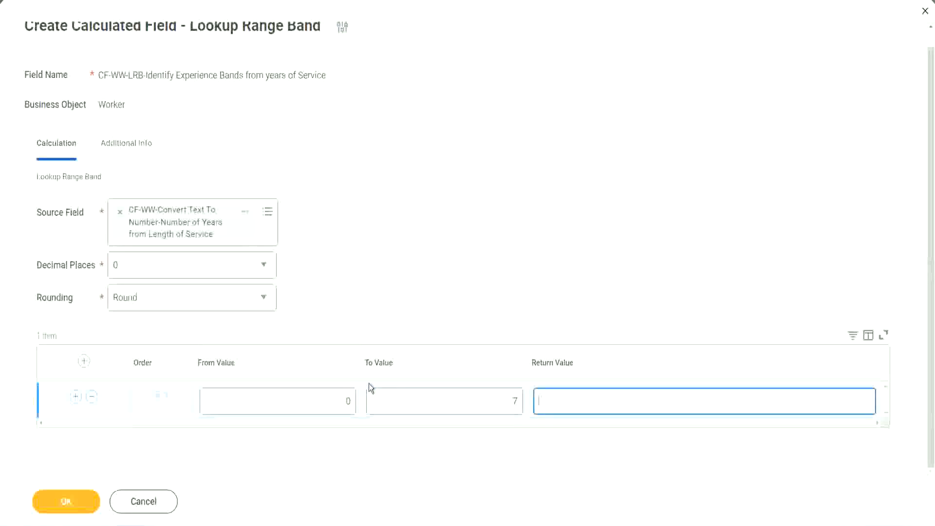
text(Amateur)
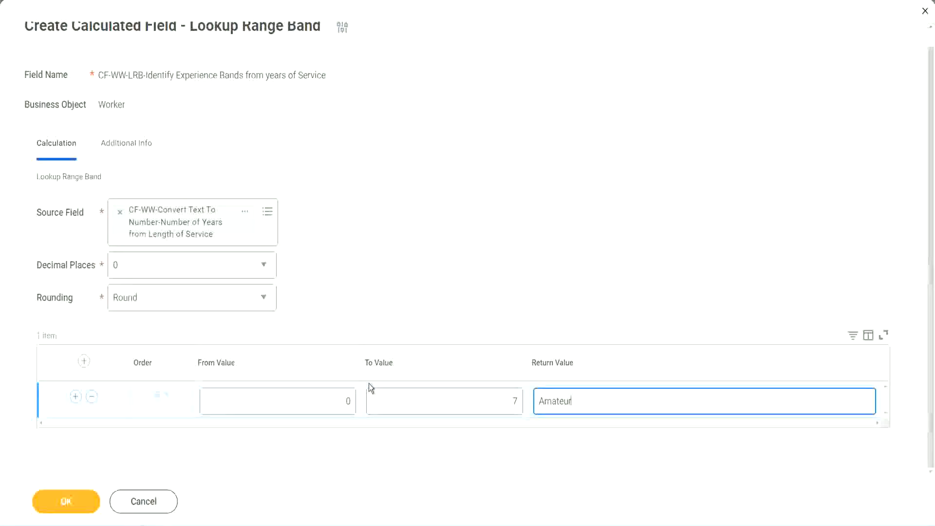
click(324, 404)
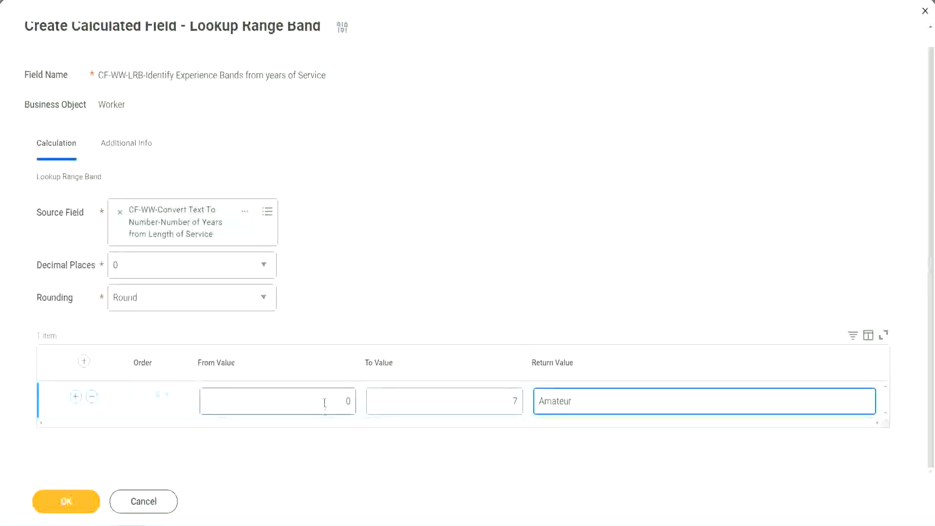
click(506, 394)
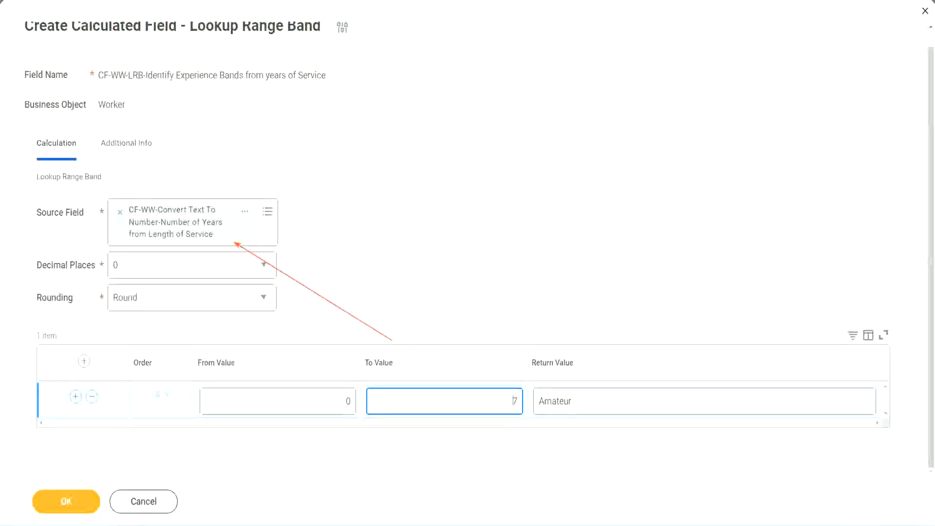
- Add a second range row with From Value 8, To Value 15 and Return Value "Experienced"
click(76, 397)
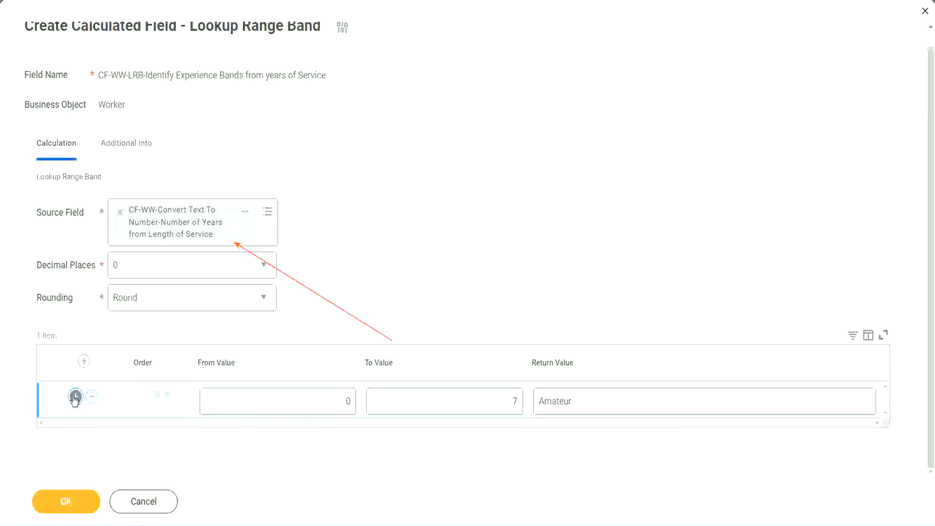
double_click(355, 437)
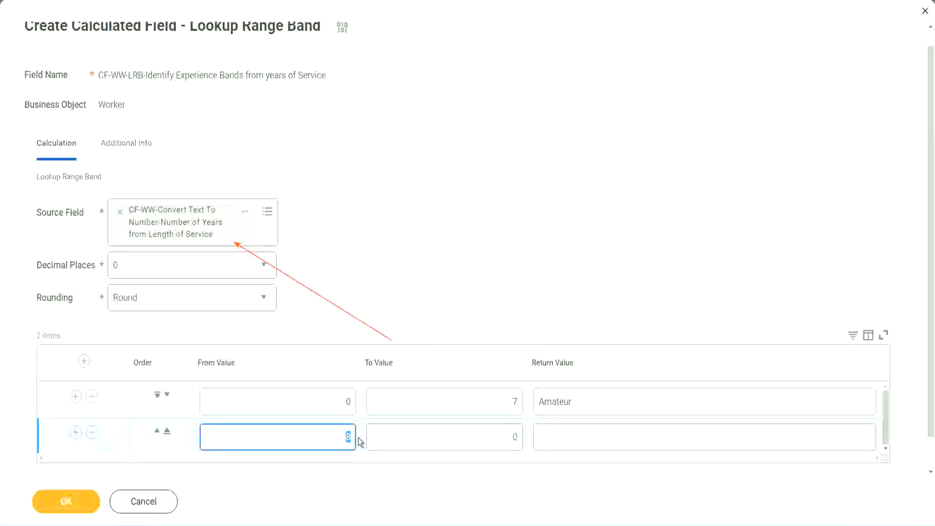
click(336, 407)
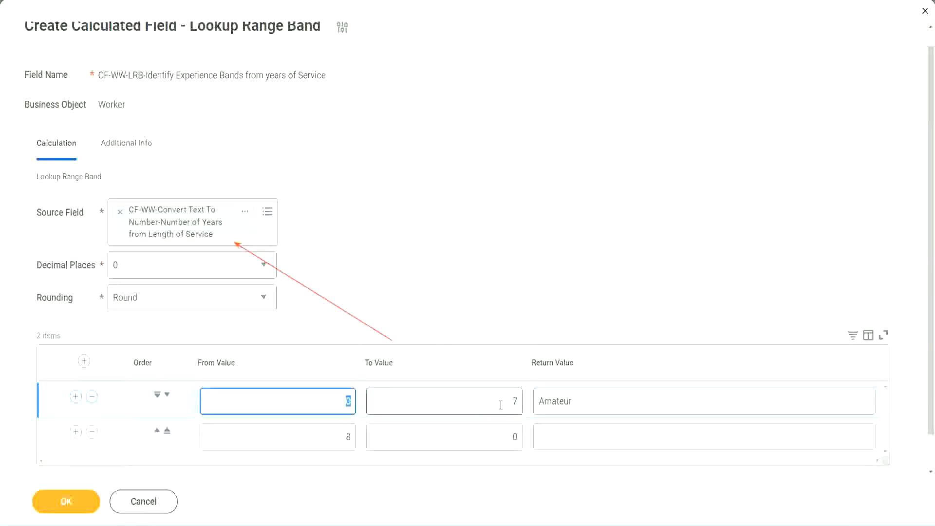
click(510, 404)
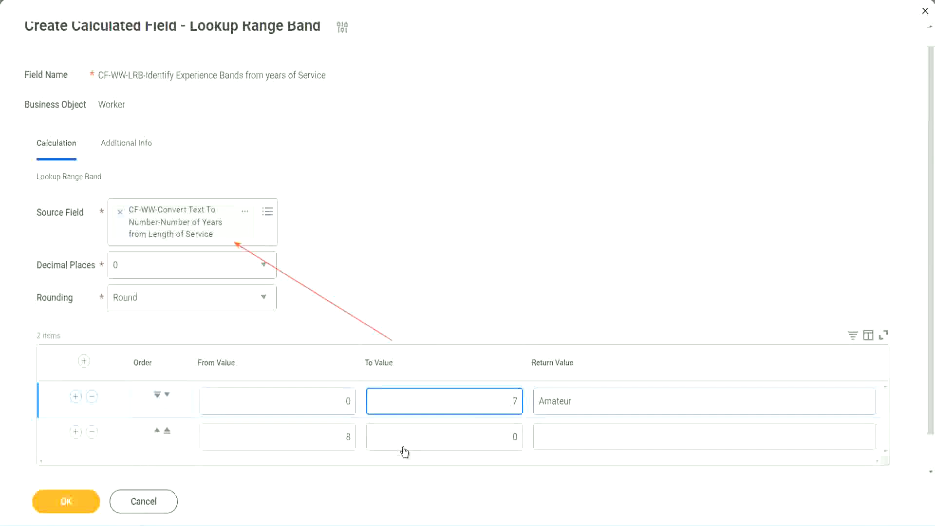
double_click(332, 438)
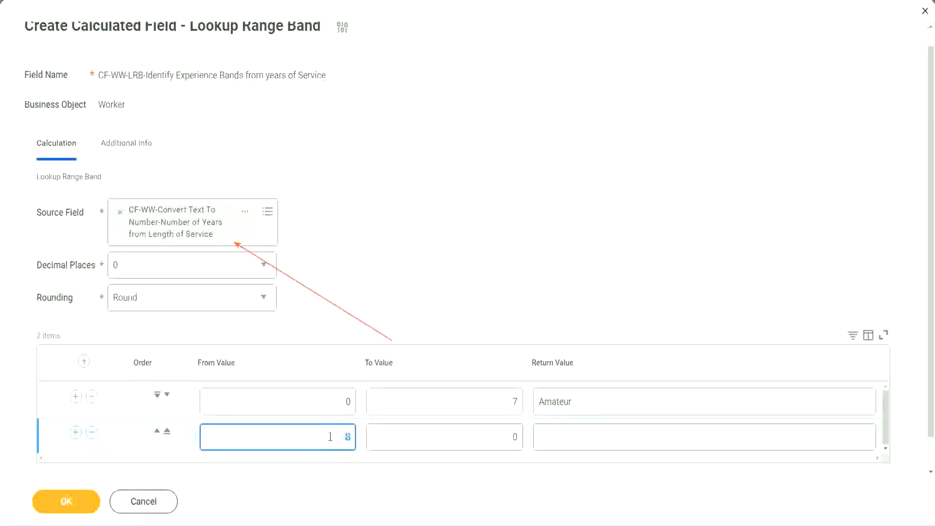
click(331, 437)
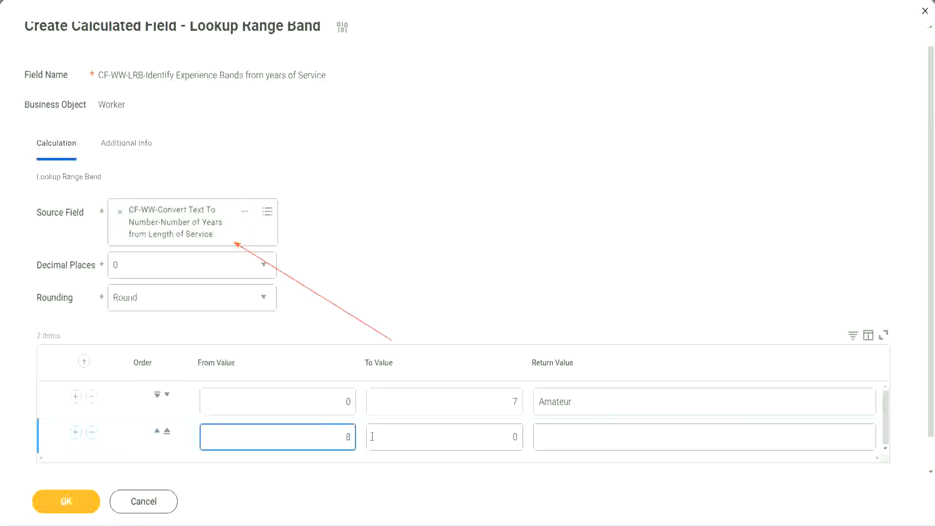
click(507, 438)
key(Delete)
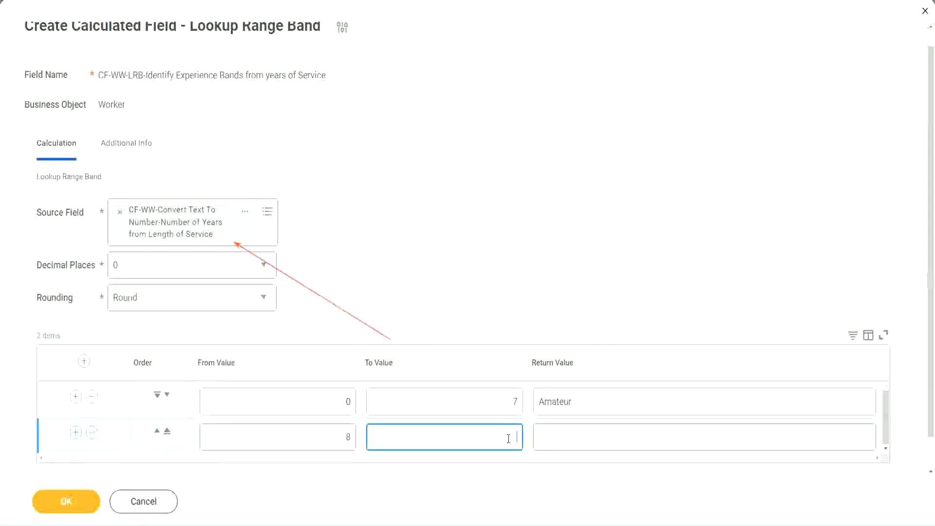
text(15)
click(577, 434)
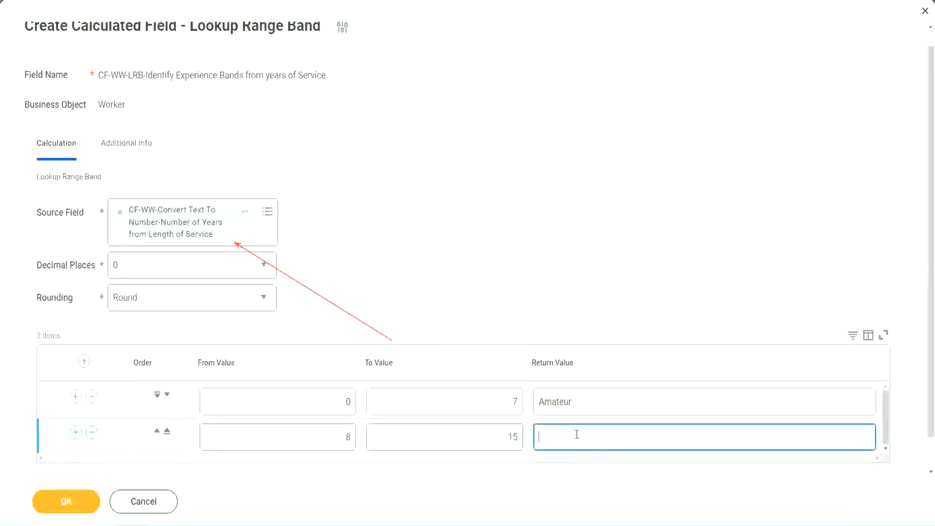
text(Experienced)
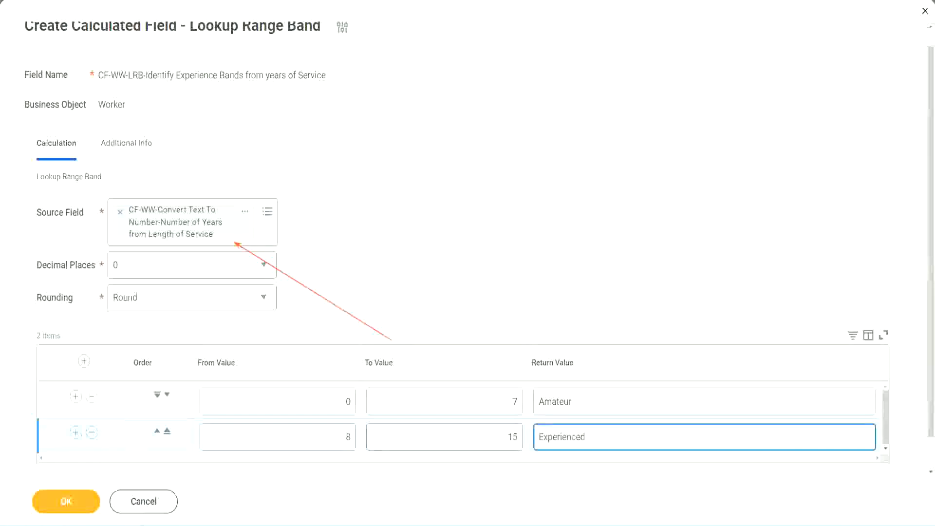
- Add a third range row with From Value 16, To Value 30 and Return Value "Senior"
click(76, 432)
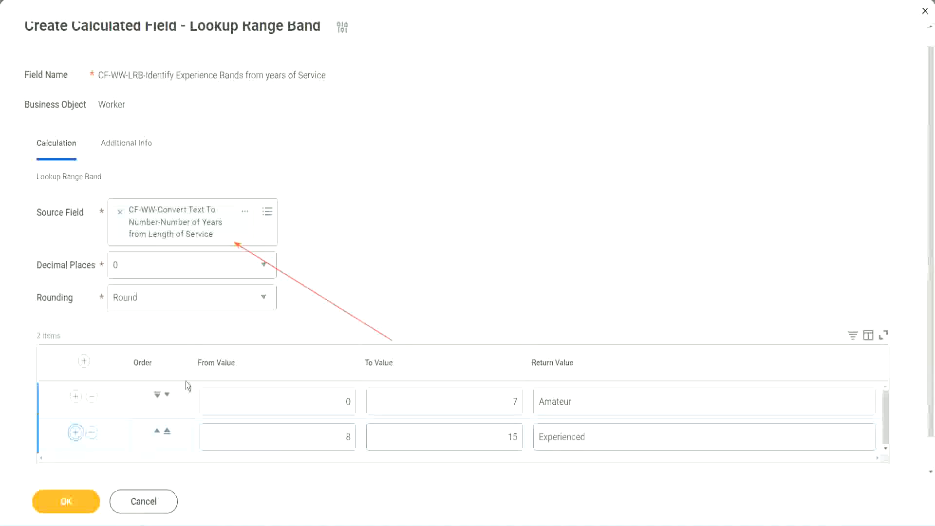
scroll(280, 301, down, 2)
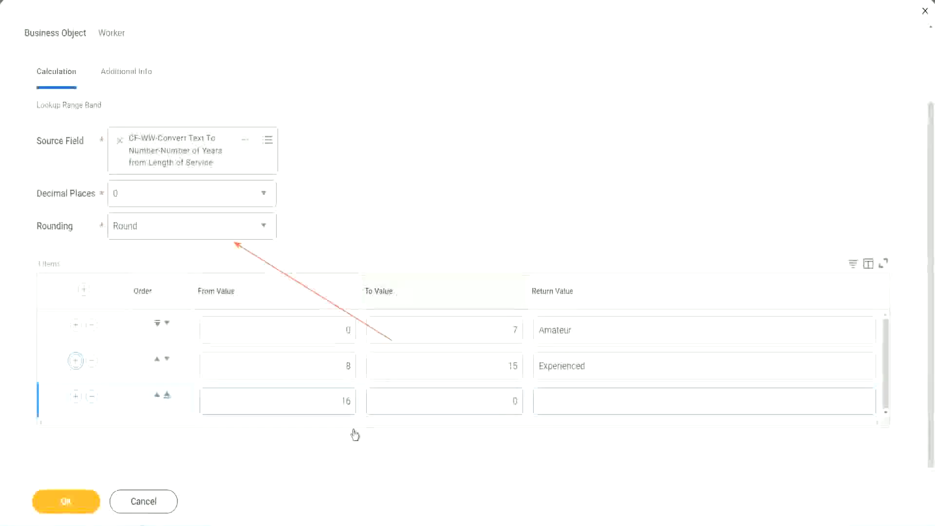
click(324, 406)
click(470, 402)
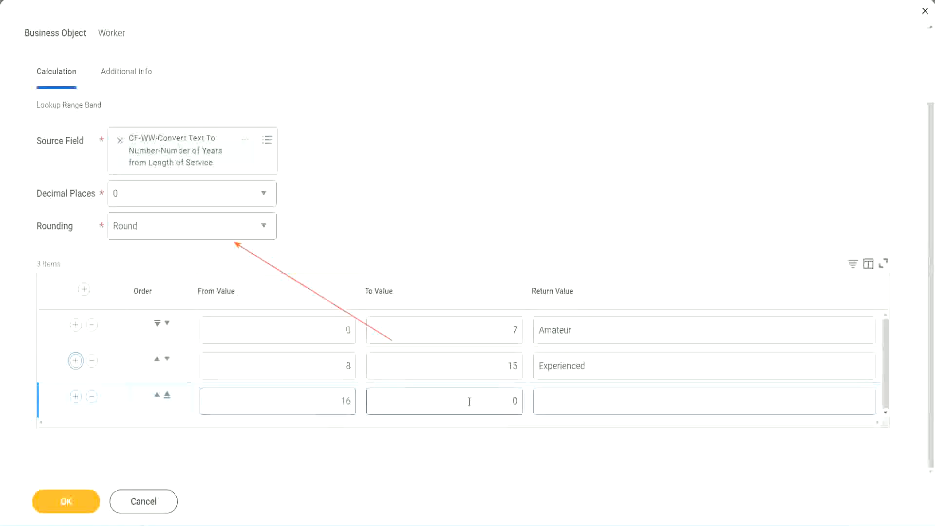
click(497, 400)
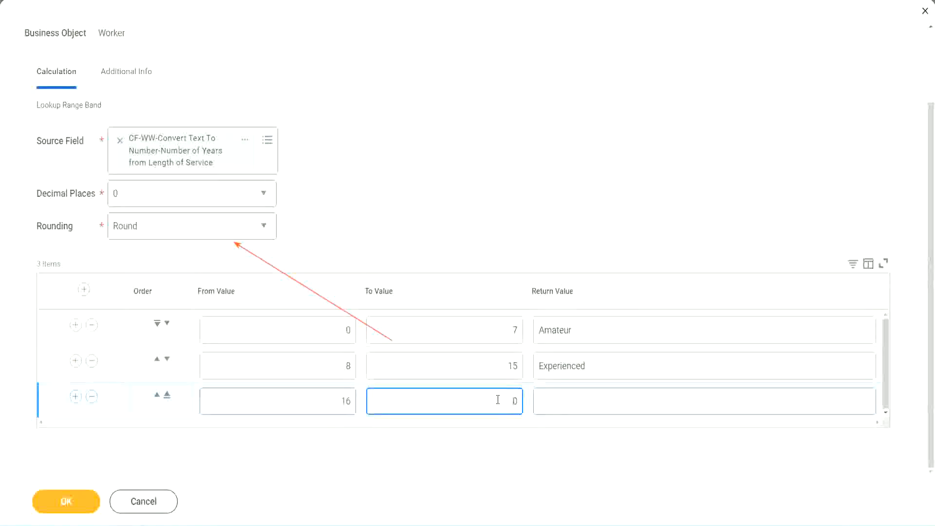
text(3)
key(Tab)
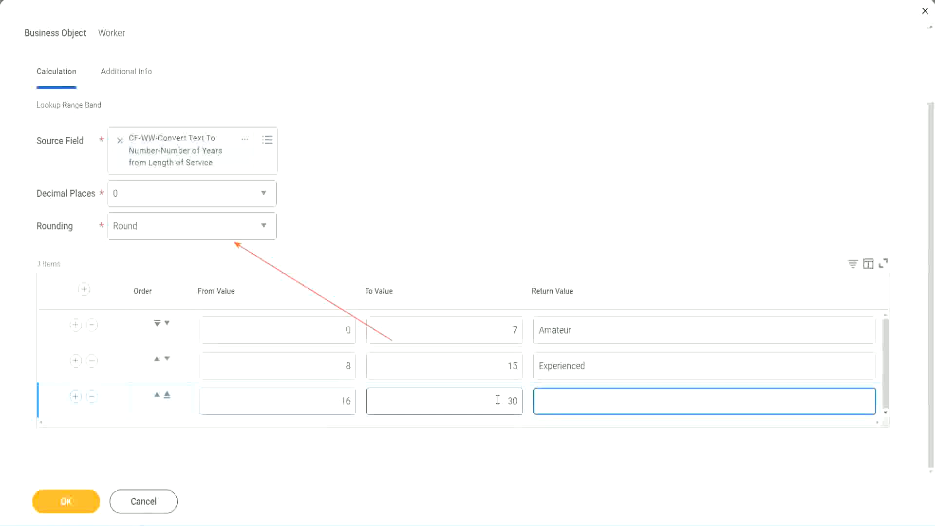
text(Senior)
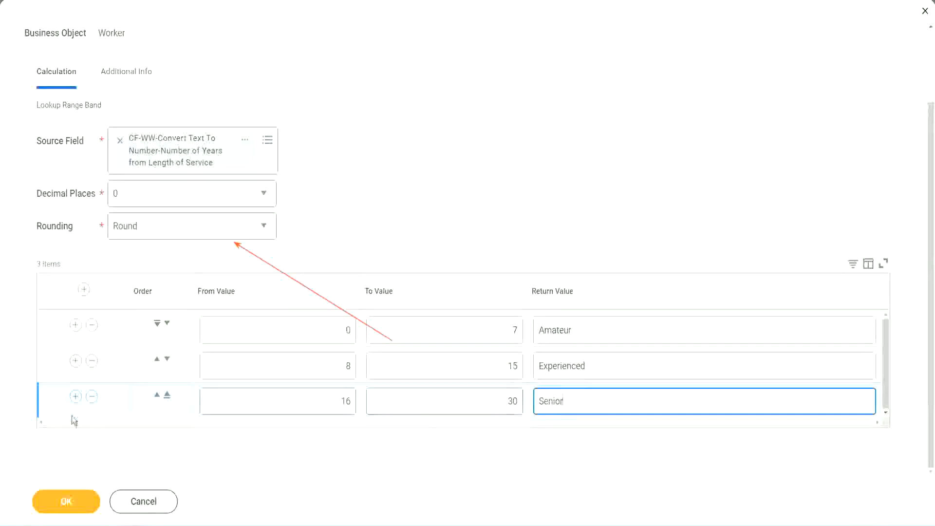
- Add a fourth range row with From Value 31, To Value 1000 and Return Value "Legend"
click(75, 396)
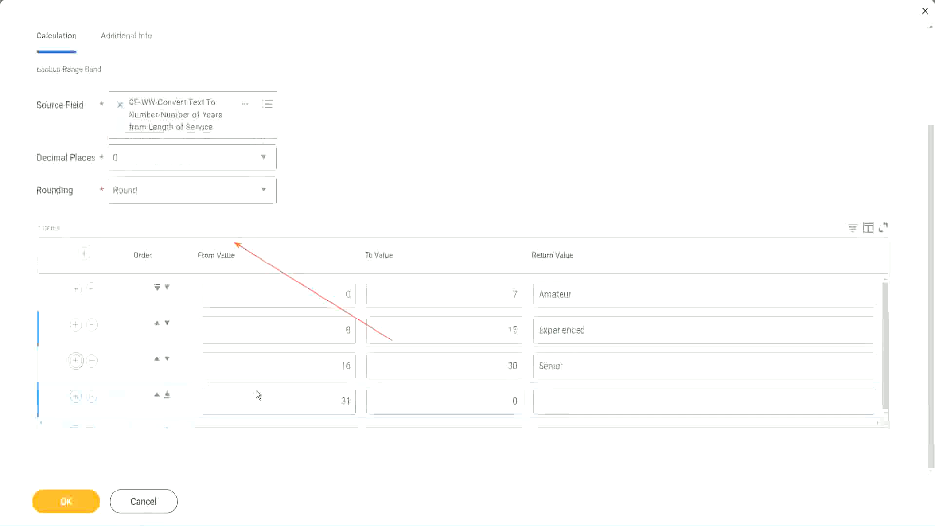
click(306, 396)
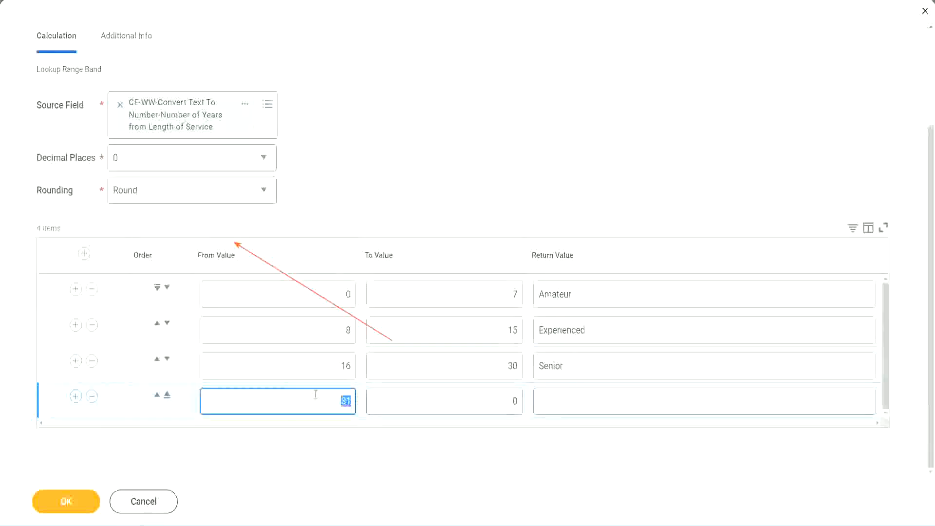
click(504, 401)
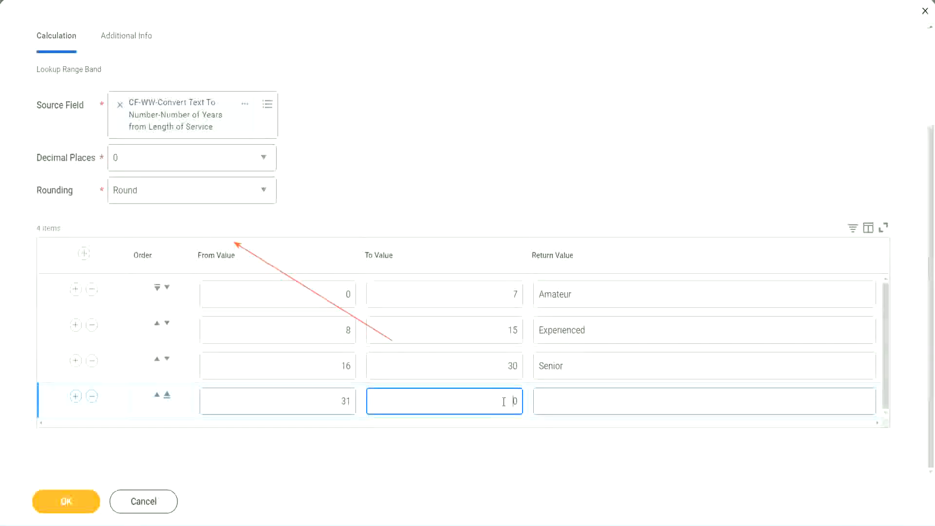
text(1000)
drag(485, 397, 535, 397)
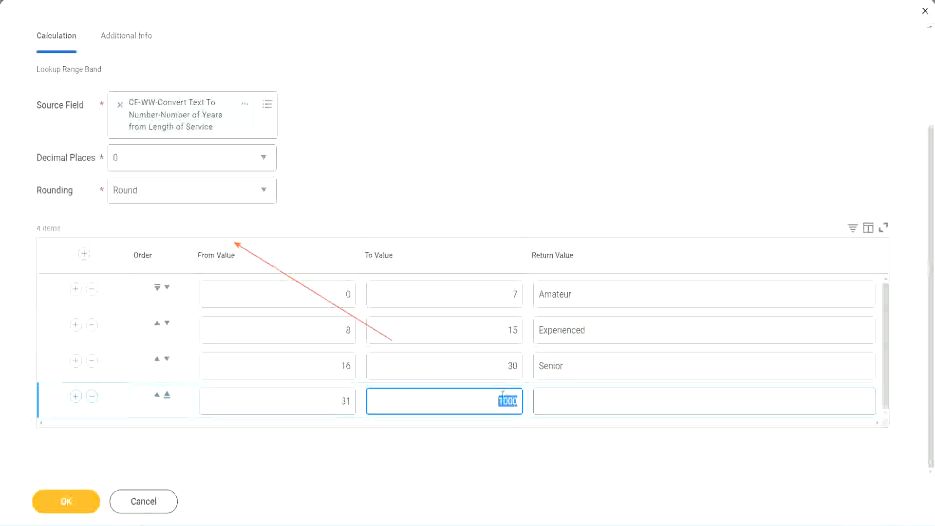
drag(490, 398, 524, 399)
click(584, 402)
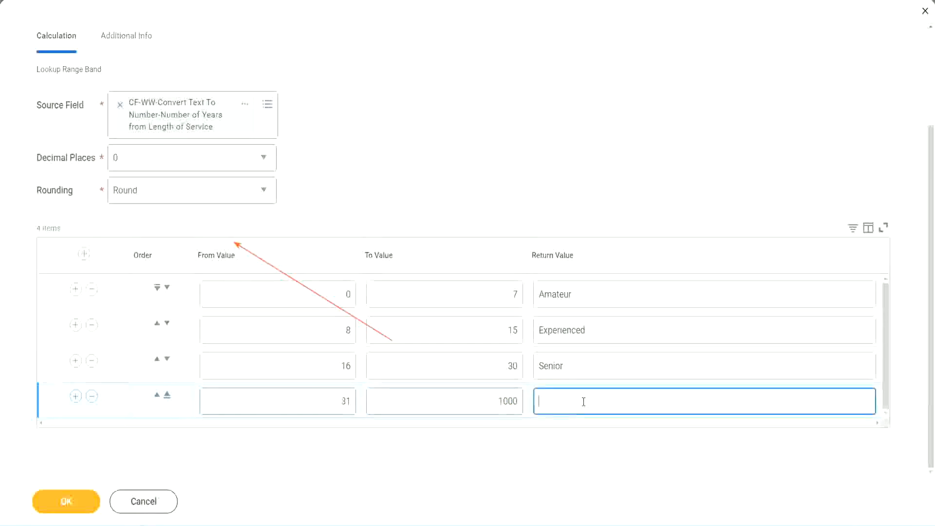
text(Legend)
click(435, 163)
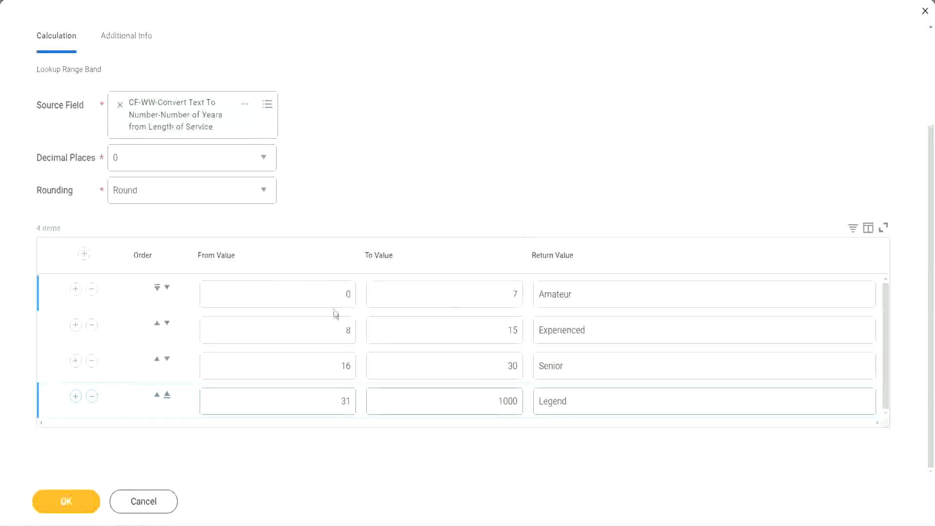
- Review the range bands and check each row's From Value, To Value and Return Value
click(608, 292)
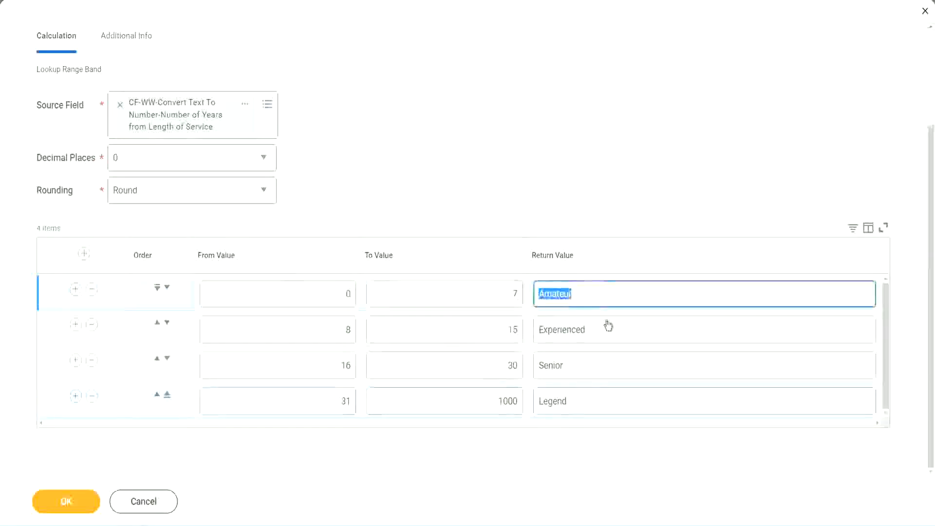
click(600, 336)
click(591, 372)
click(591, 402)
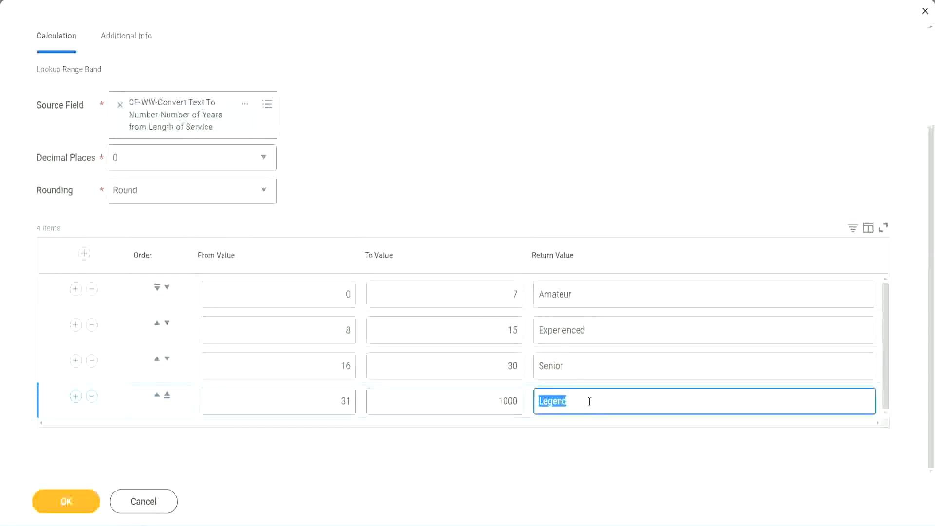
click(298, 298)
click(481, 286)
click(609, 298)
click(605, 334)
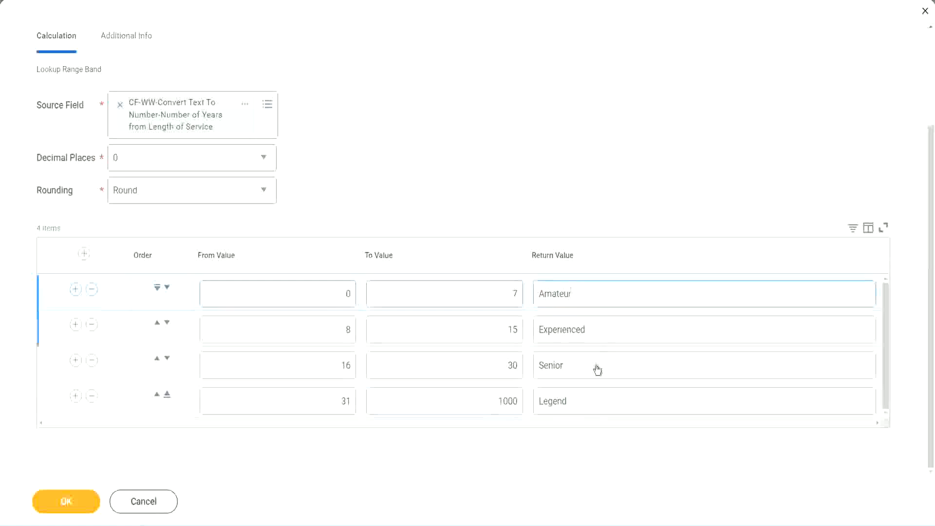
click(596, 370)
click(588, 398)
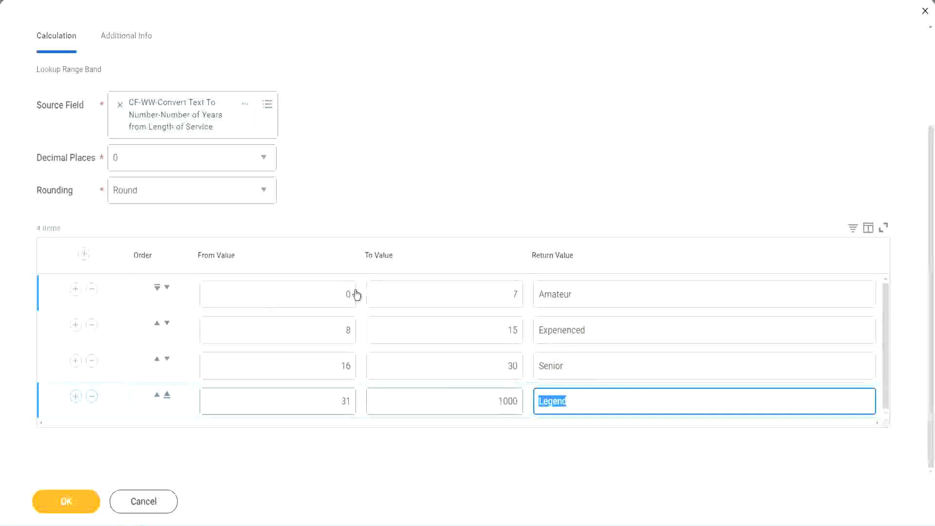
click(432, 212)
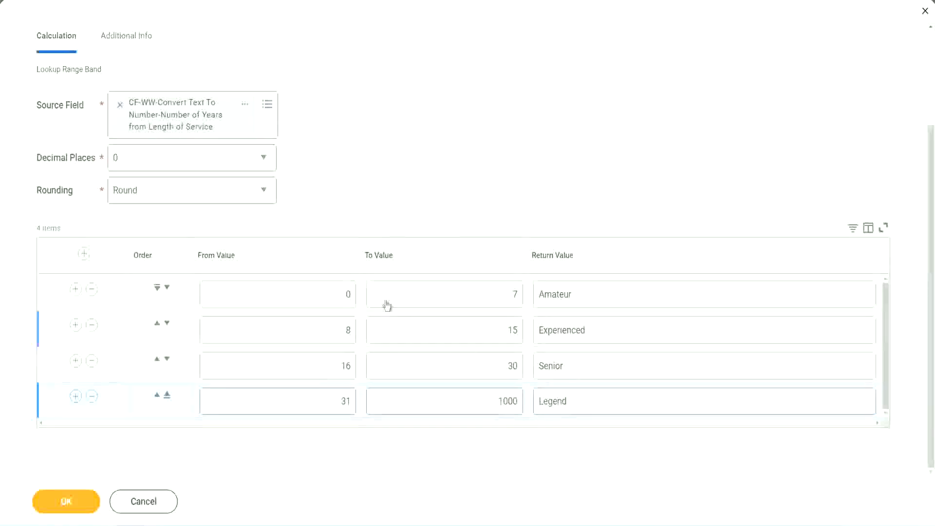
- Save the Lookup Range Band calculated field and copy its name from the save confirmation
click(65, 500)
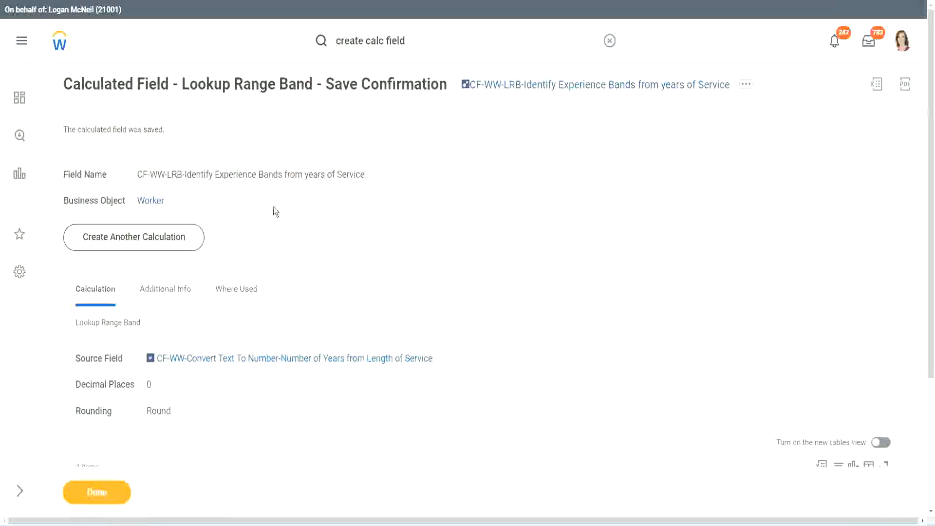
right_click(543, 86)
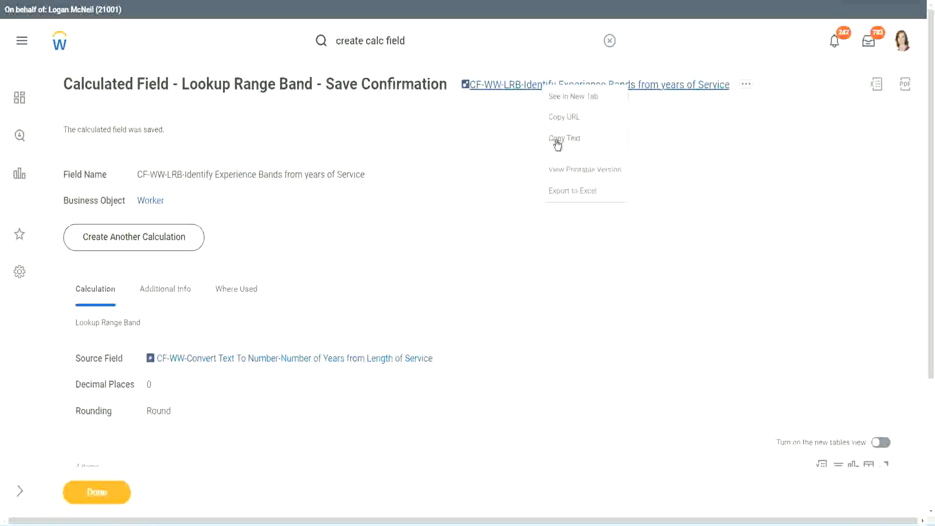
click(556, 140)
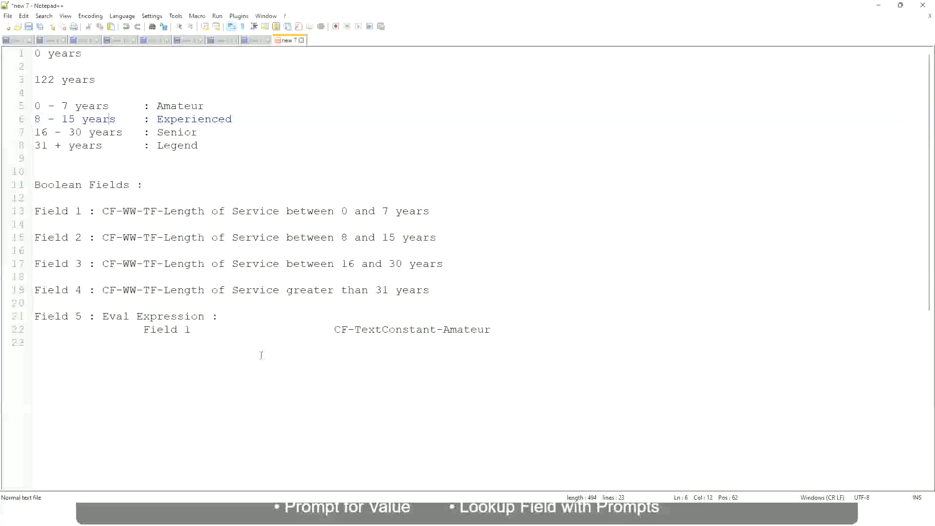
- In the Notepad++ notes, add blank lines below the Eval Expression section and enter "10,000 USD" on a new line
click(261, 355)
key(Return)
key(Return)
key(Left)
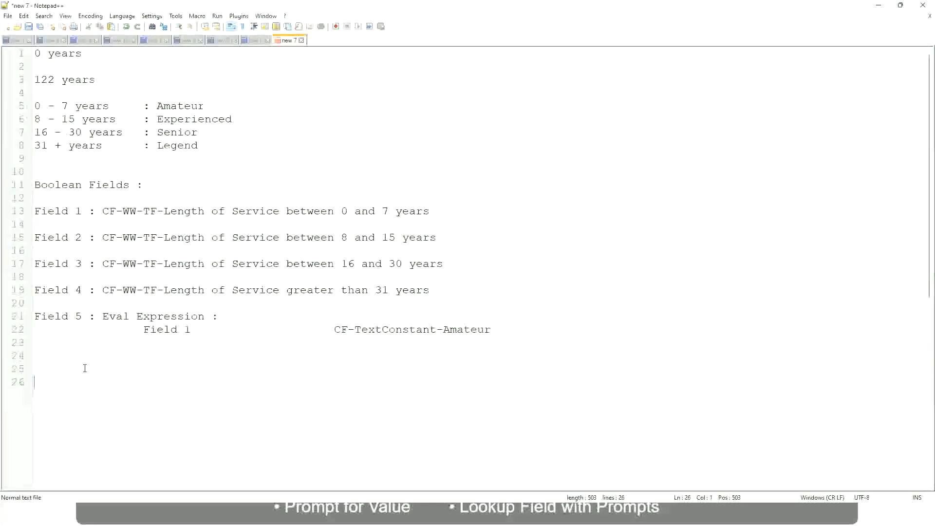
text(10,000 USD)
- Add "1,000,000 USD" on the same line, spaced well after "10,000 USD", and start a new line below a blank one
key(Tab)
key(Tab)
key(Tab)
text(1)
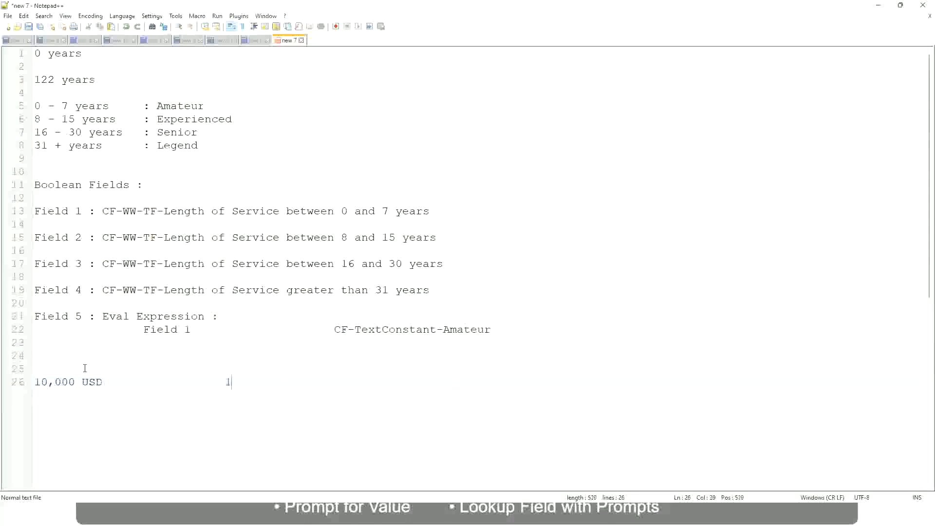
text(,000,000)
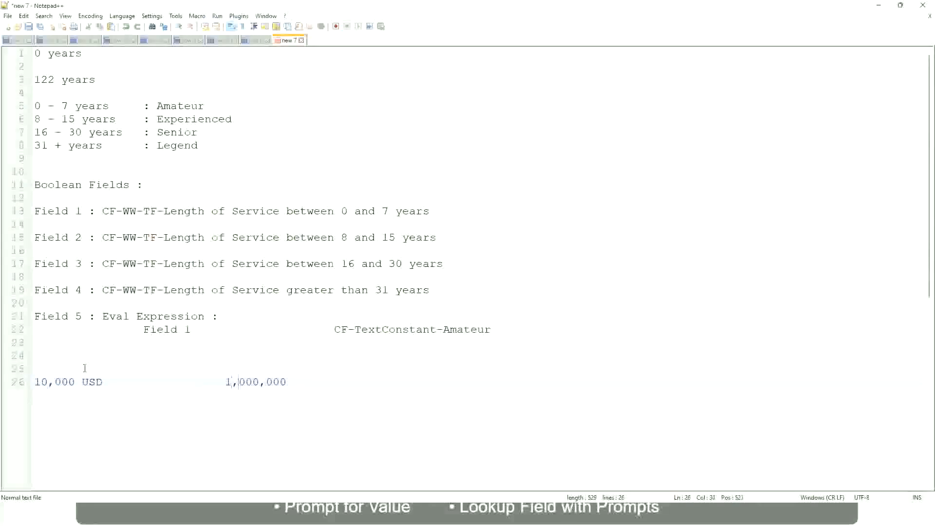
key(Right)
key(Right)
key(Right)
key(Right)
key(Right)
key(Right)
key(Right)
key(Right)
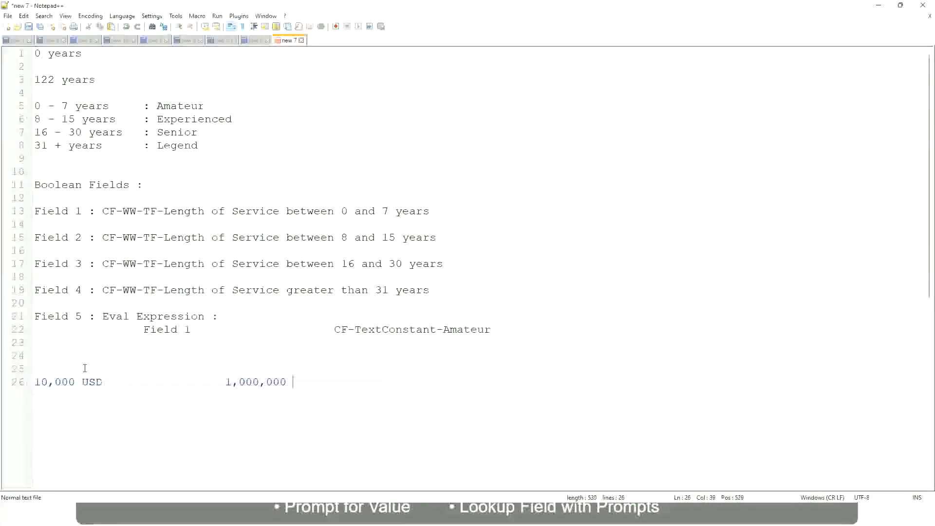
text(USD)
key(Return)
key(Return)
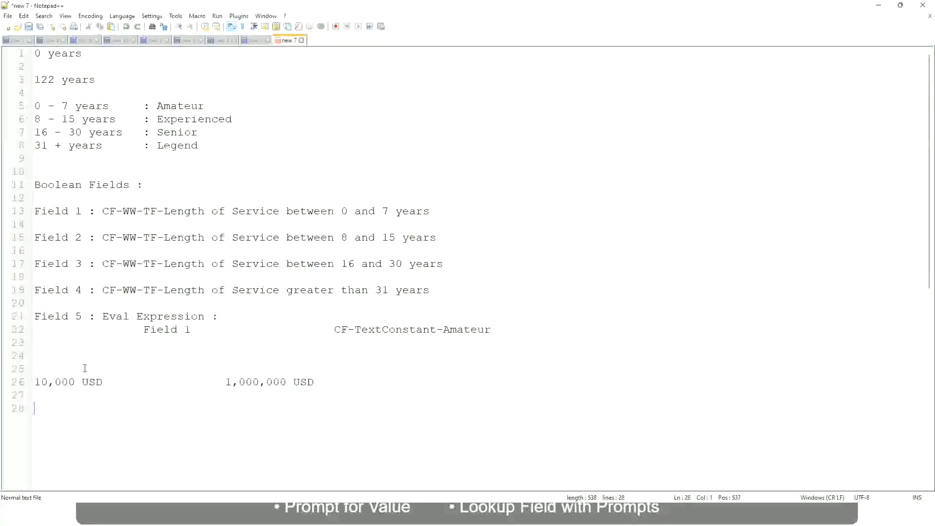
- Enter the first amount band "10 - 50,000" below the USD amounts and label it ": Low", spaced well after the range
text(10 - 50,000             : Low)
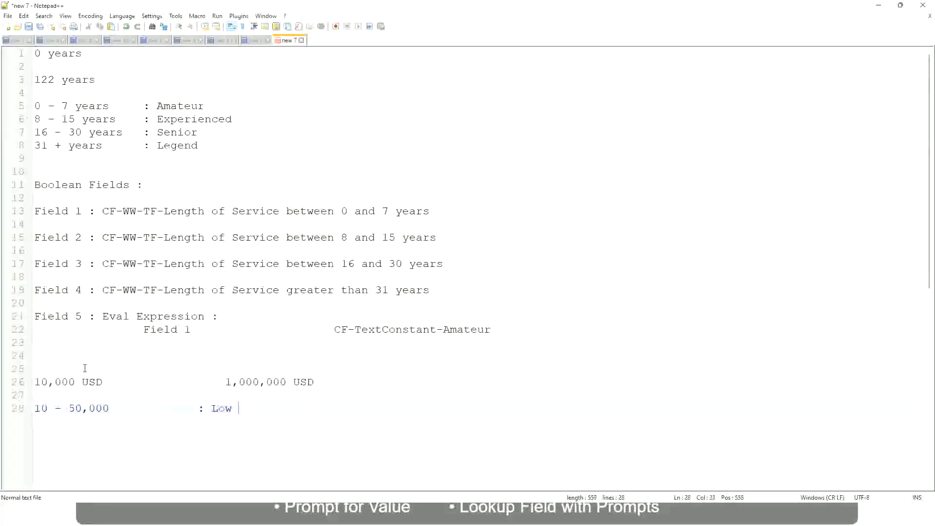
- Add the band "50,001 - 150,000" on the line below, with the label ": Medium" aligned under ": Low"
key(Return)
key(Return)
key(Up)
text(50,00)
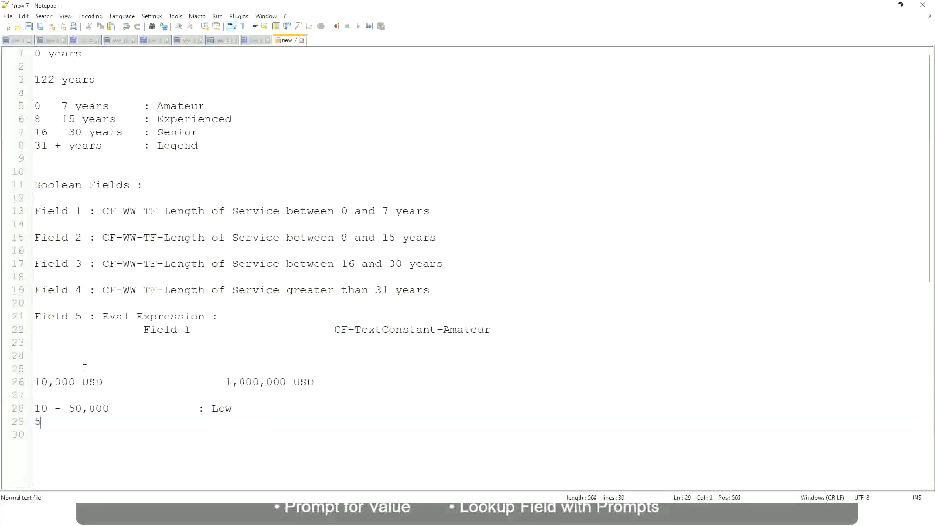
text(1 - 150,000)
key(Tab)
key(Tab)
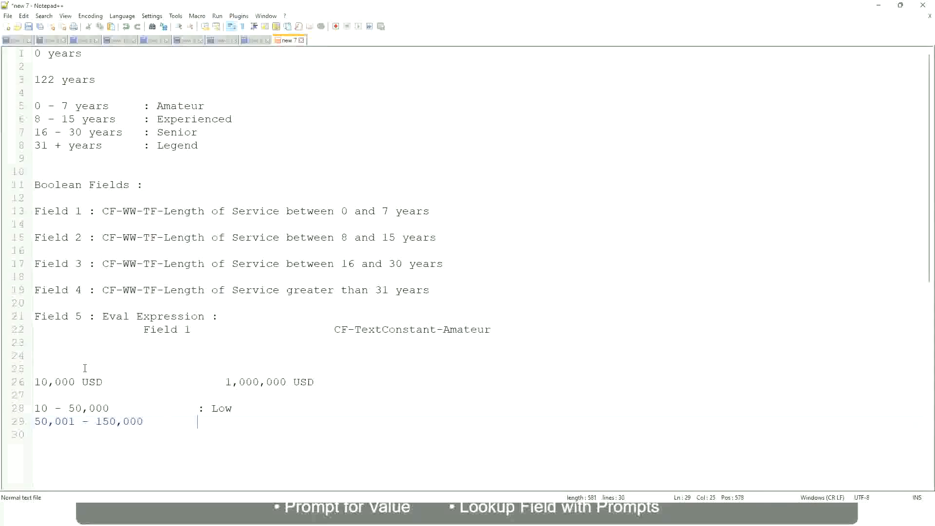
text(: Medium)
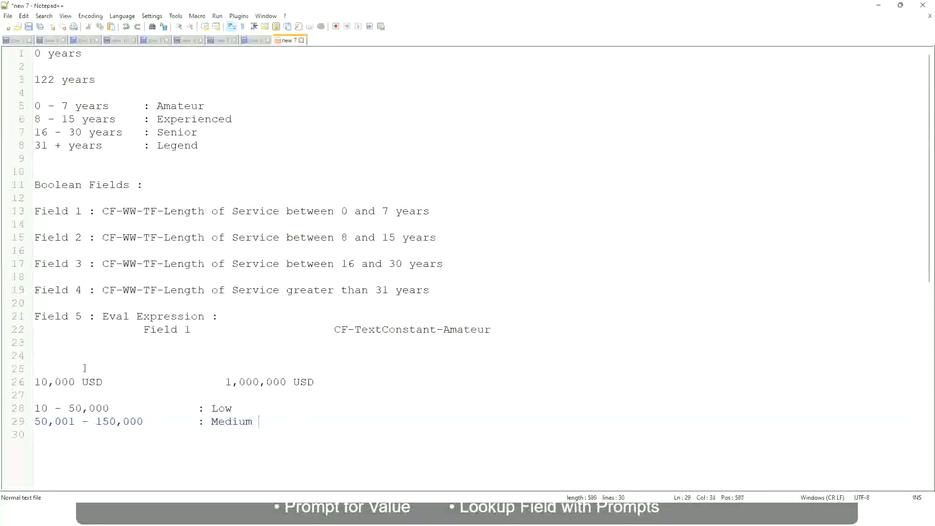
- Add the final band "> 150,000" on a new line, with the label ": High" aligned under the other labels
key(Return)
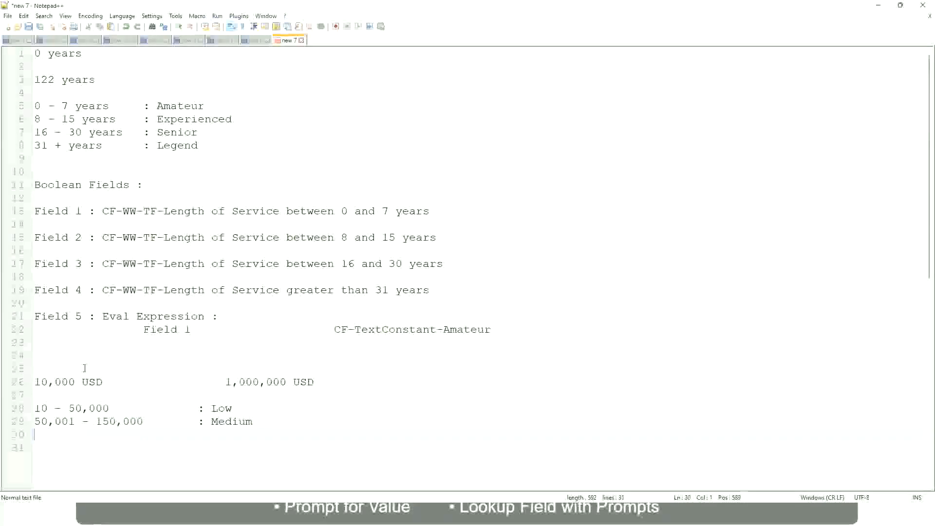
text(> 1)
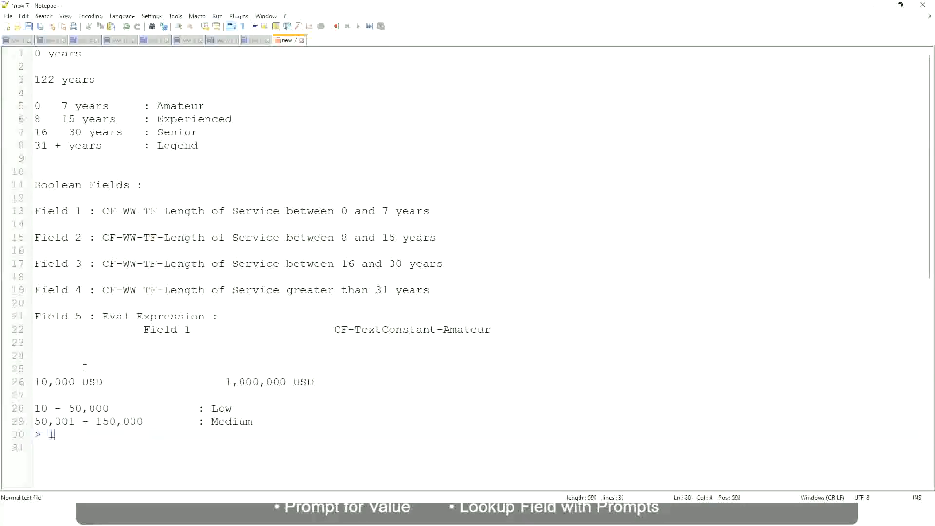
text(50,000)
key(Tab)
key(Tab)
key(Tab)
text(: High)
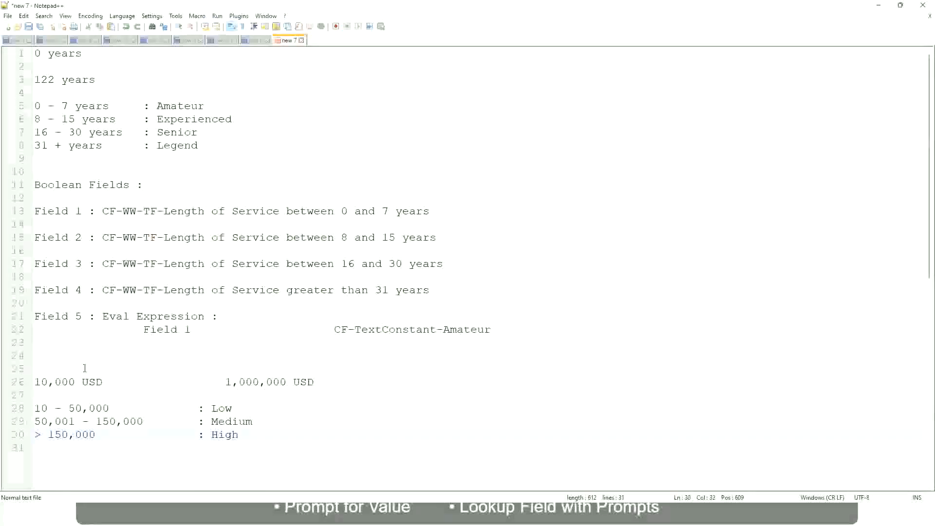
- Review the USD amount range and compare it with the Low, Medium and High bands listed below it
click(40, 382)
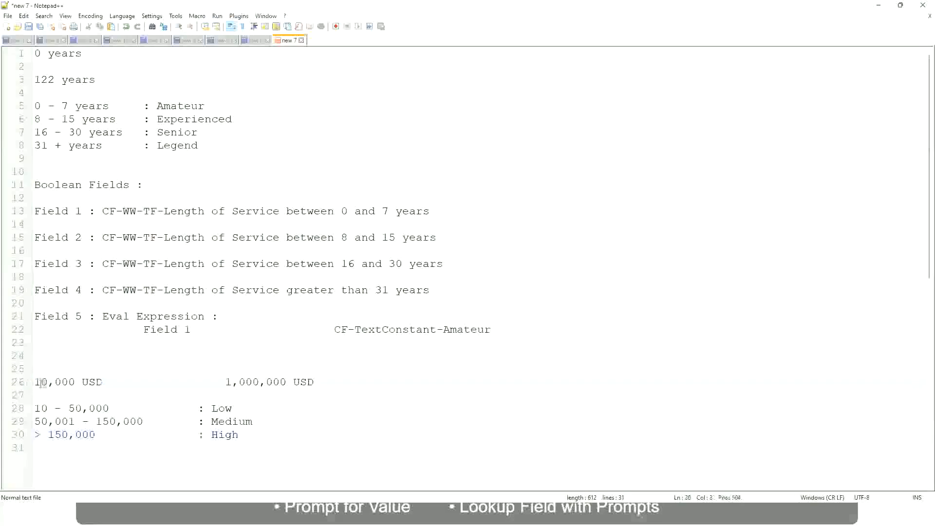
double_click(279, 382)
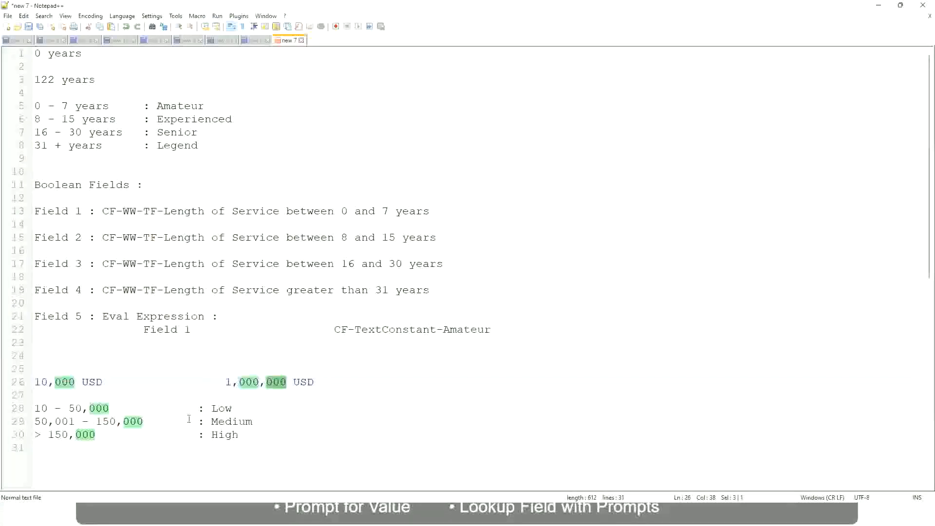
click(134, 421)
click(30, 382)
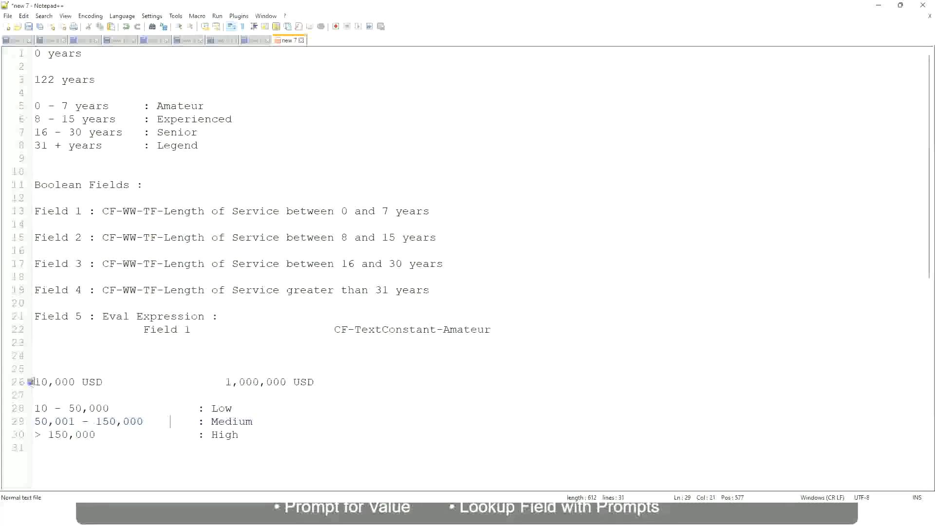
click(288, 382)
click(226, 408)
click(225, 438)
click(240, 432)
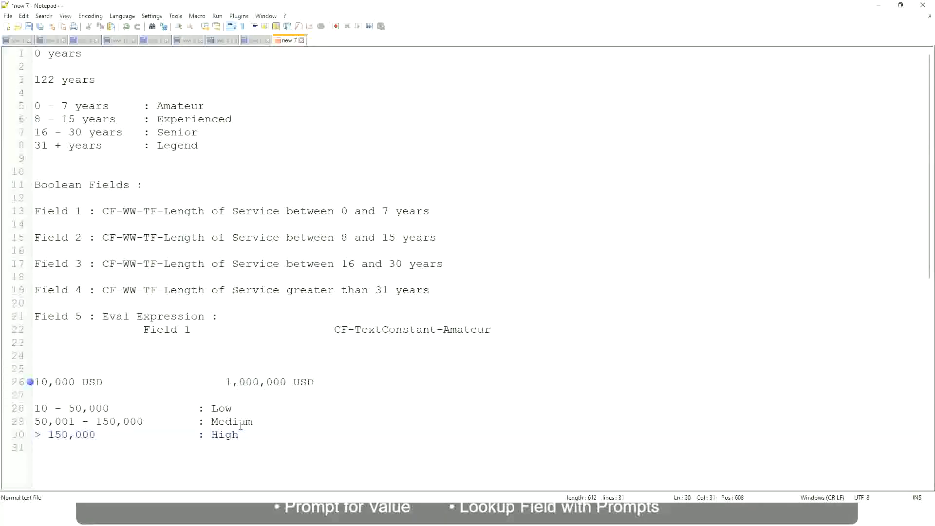